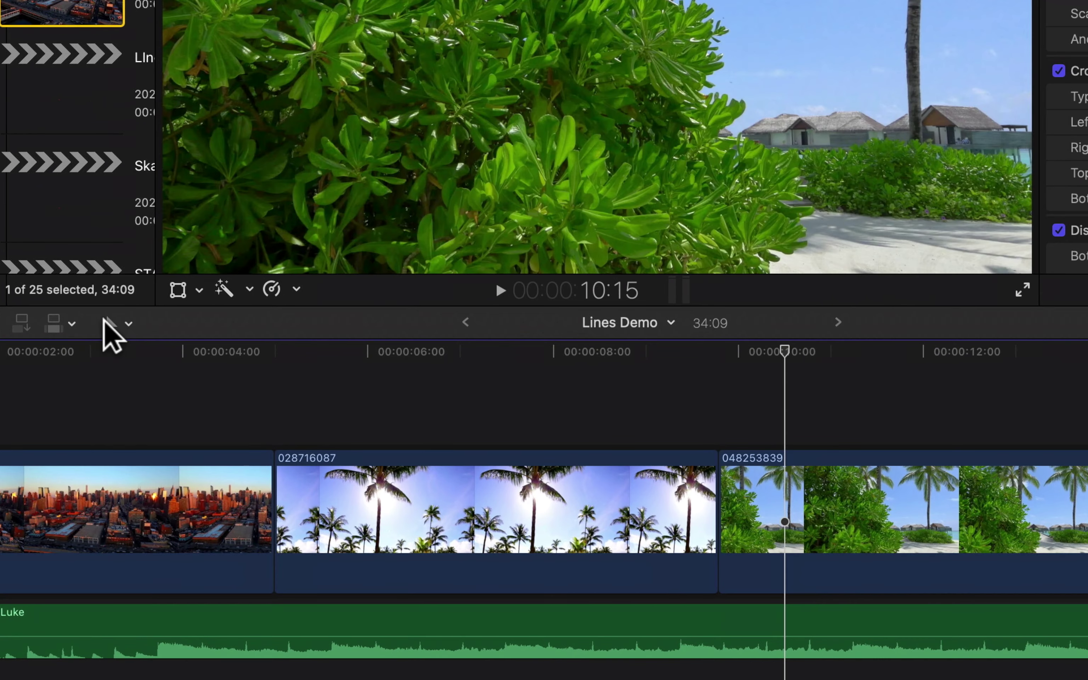
click(118, 323)
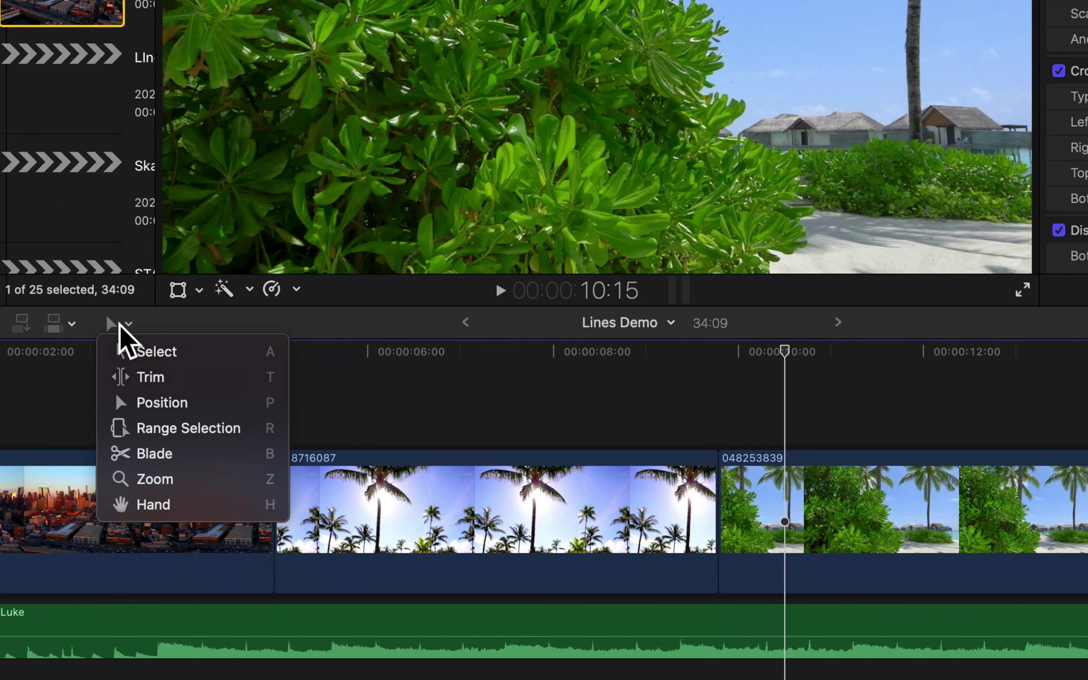
click(132, 352)
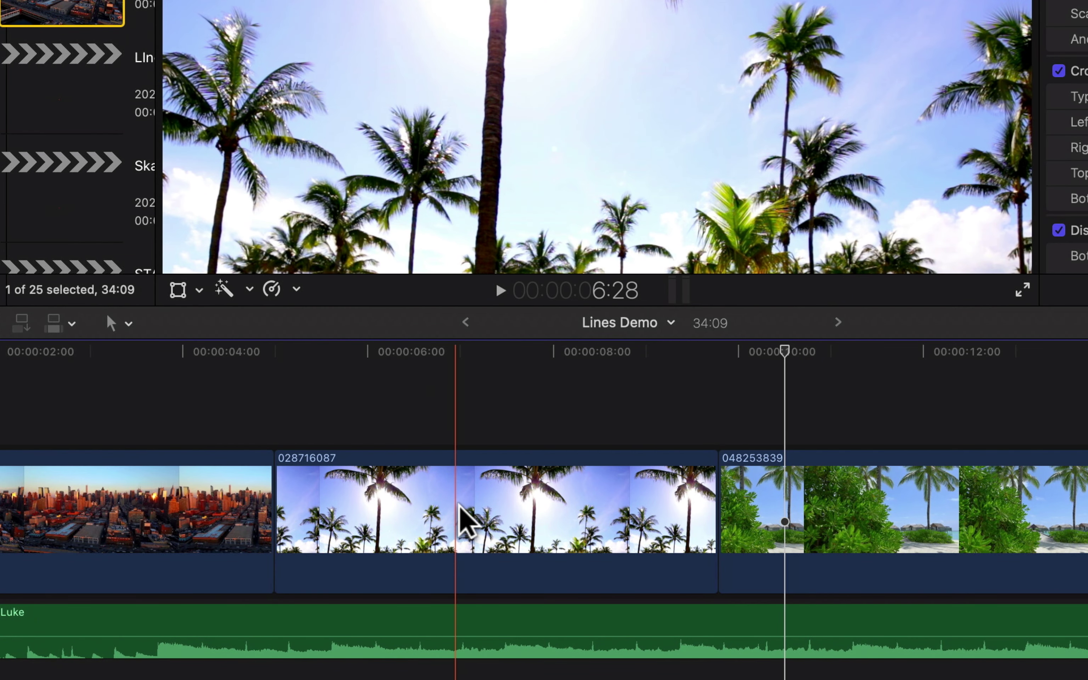
click(464, 506)
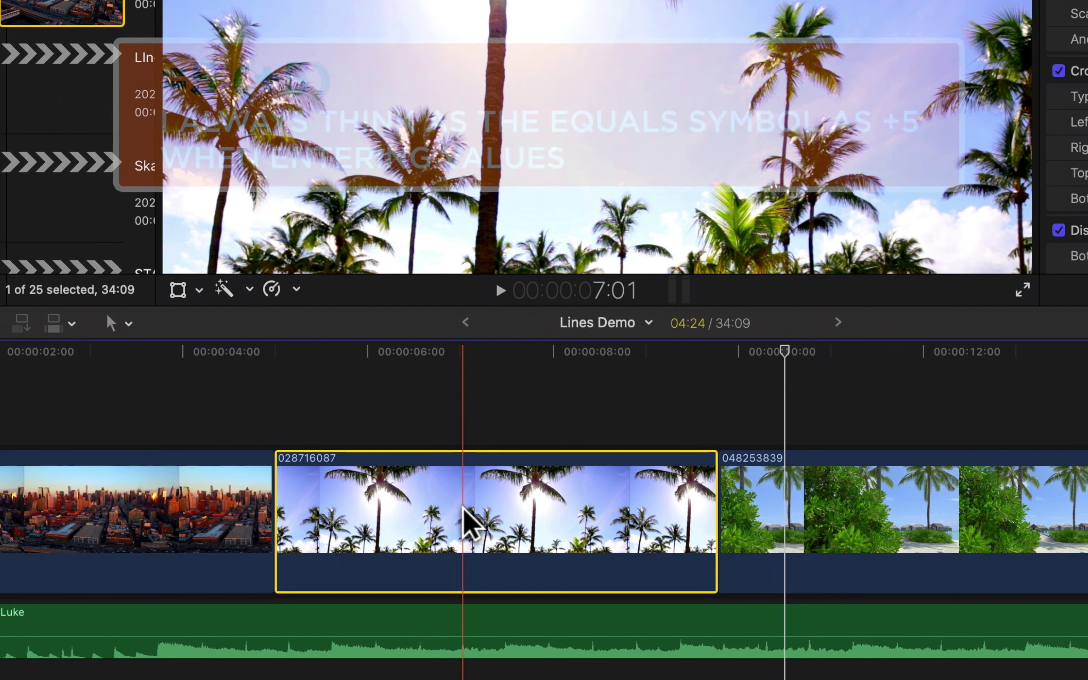
key(equal)
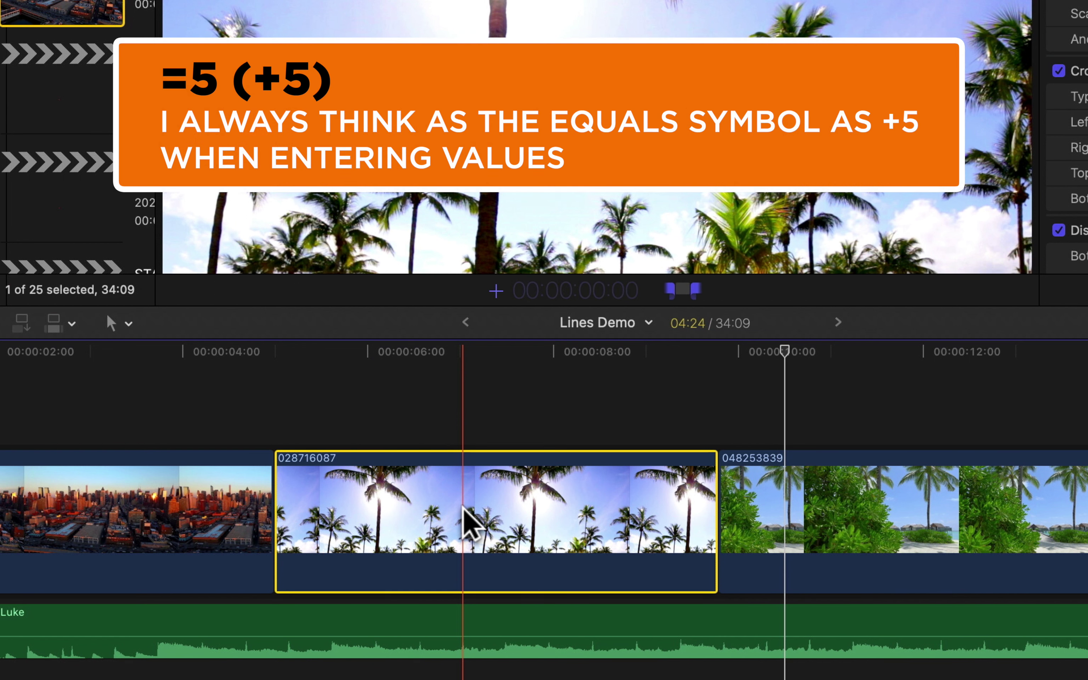
text(5)
key(Return)
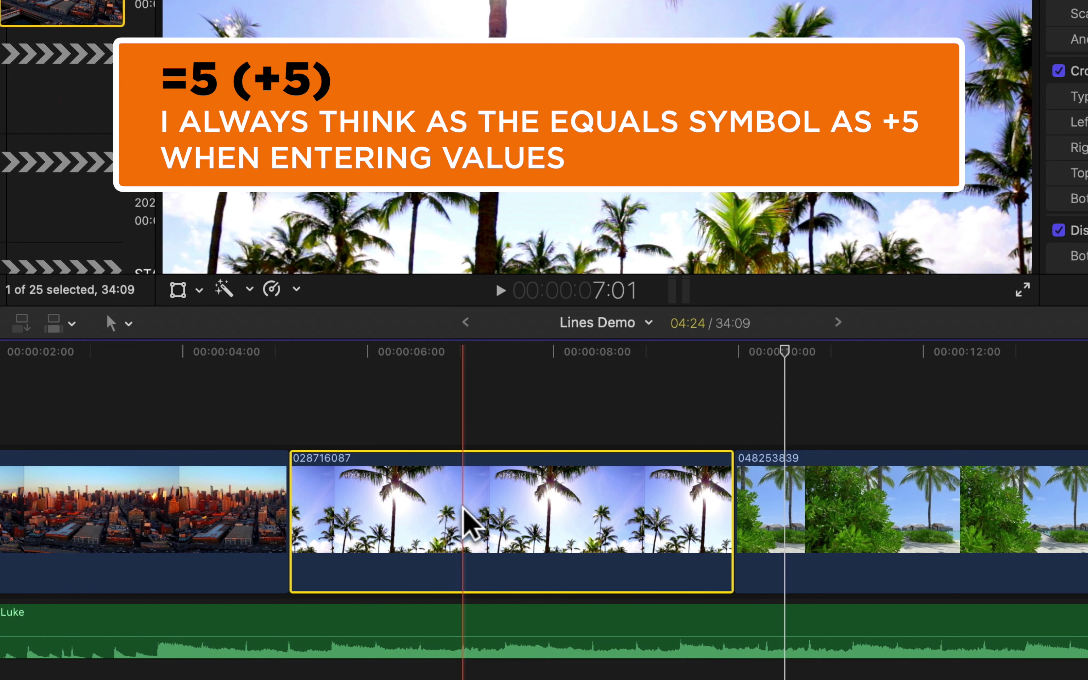
Move the palm clip 8 frames earlier
key(minus)
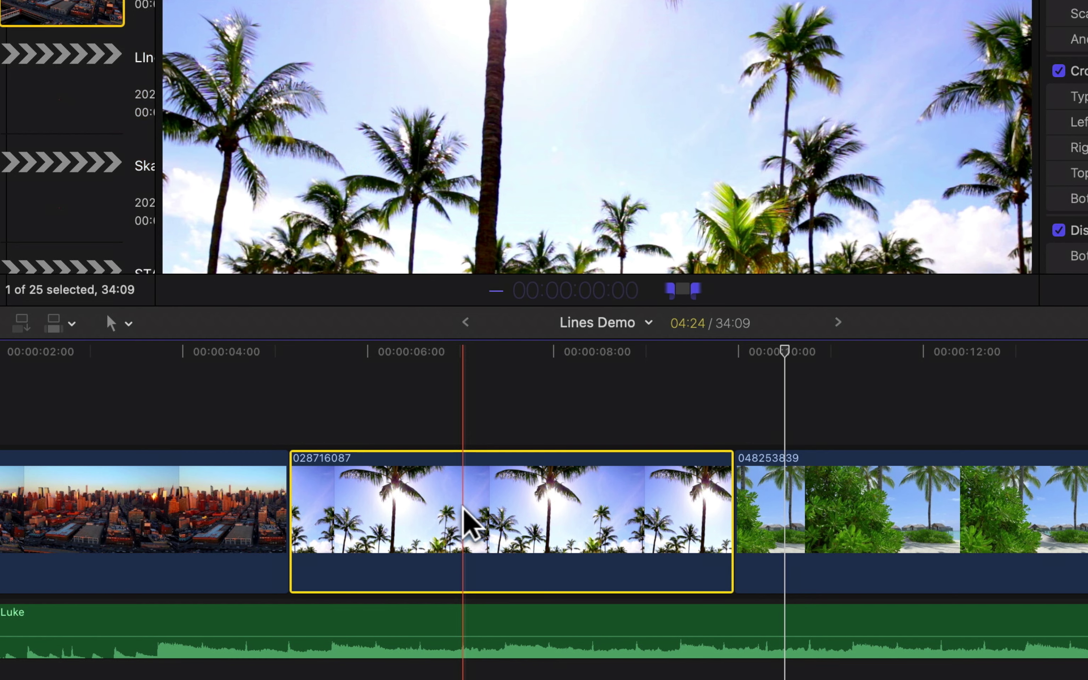
text(8)
key(Return)
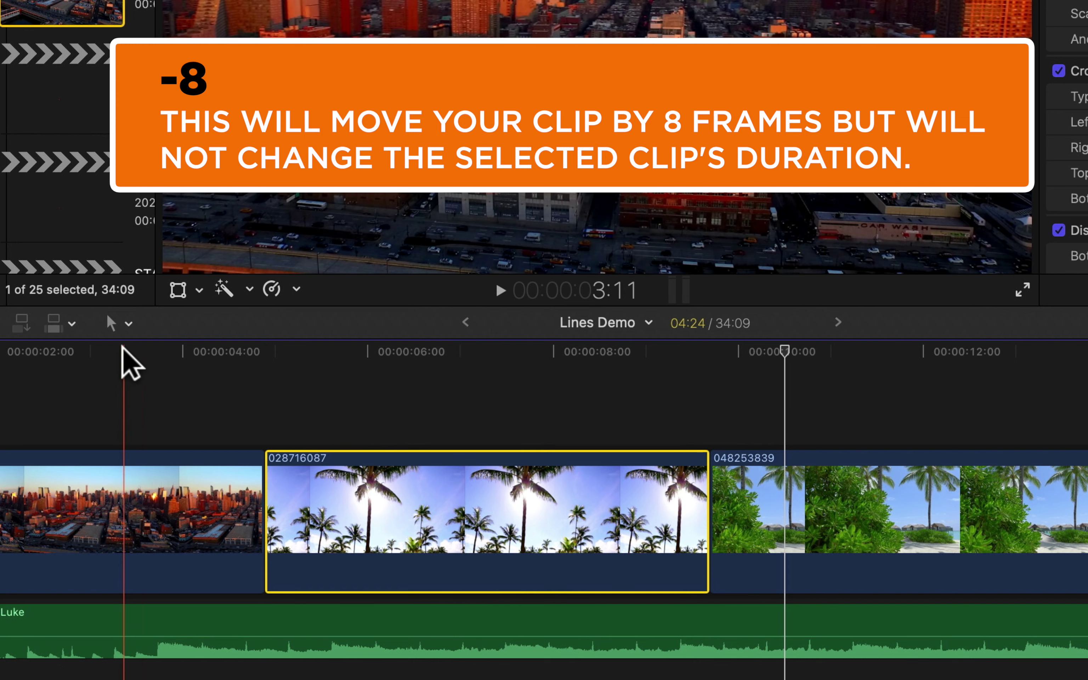
With the Trim tool, slip the palm clip's content by +12 frames
click(121, 324)
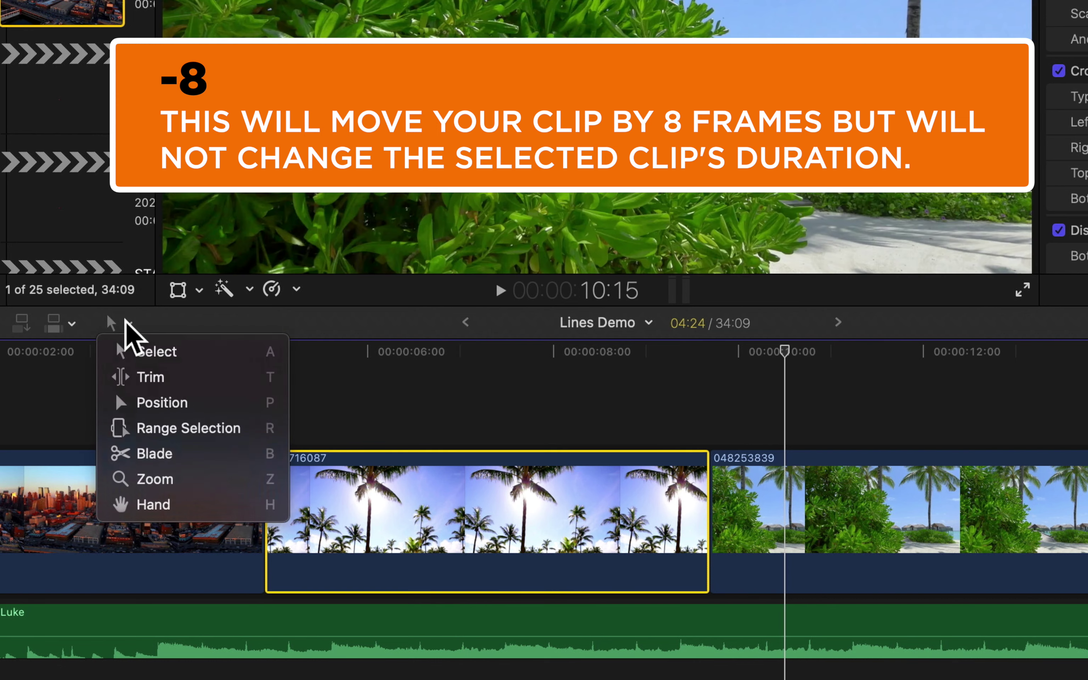
click(150, 379)
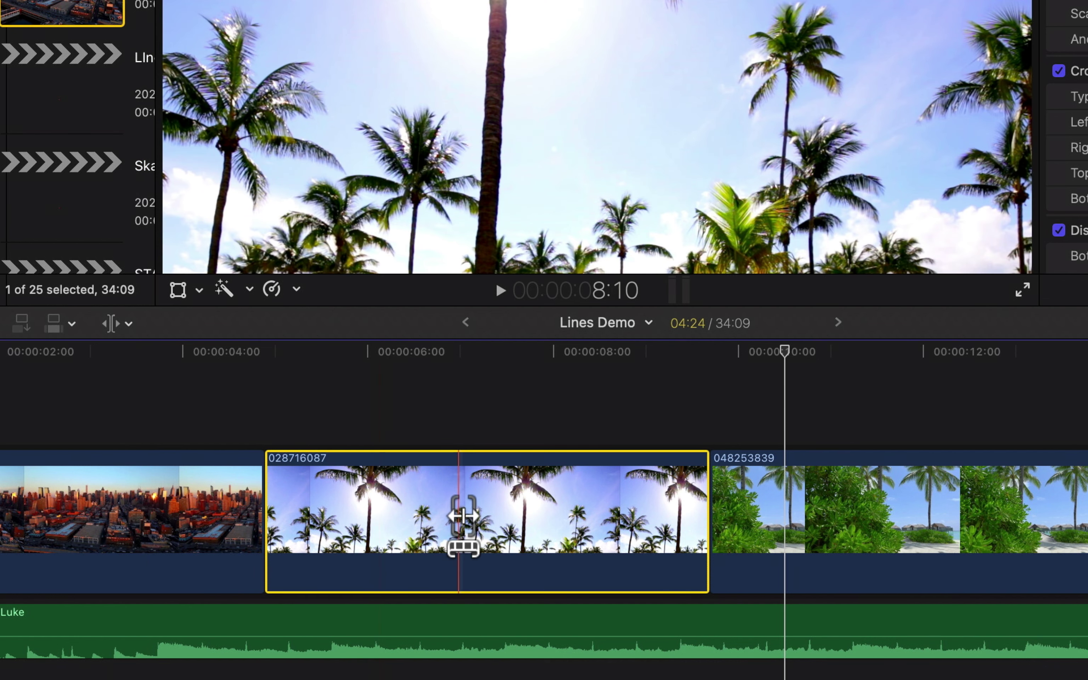
click(462, 515)
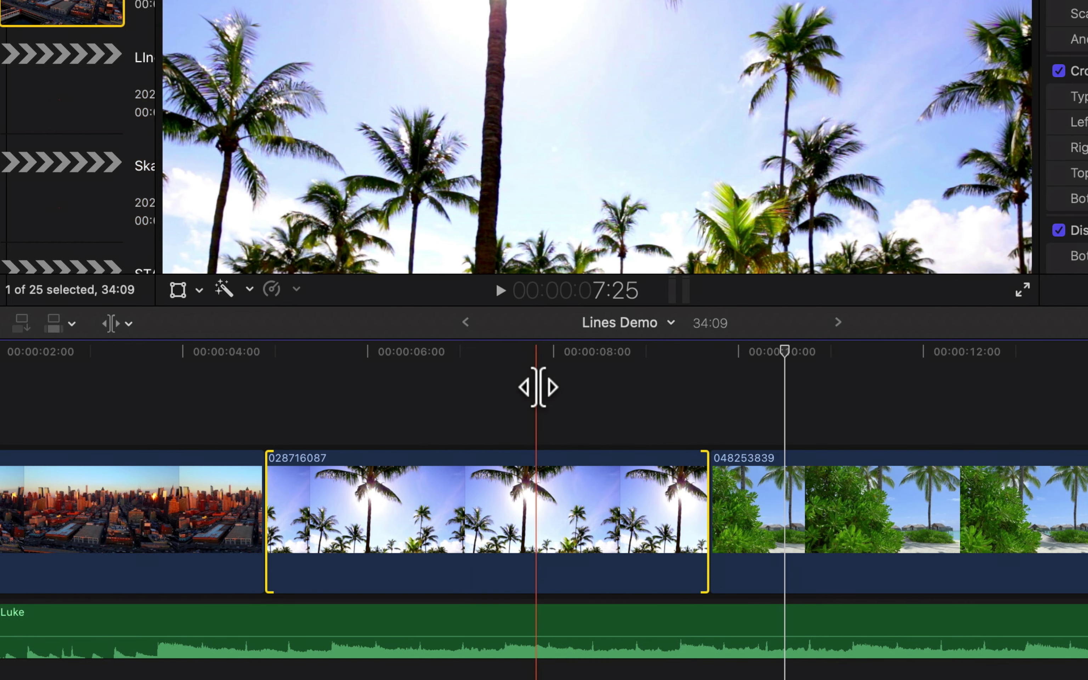
text(+12)
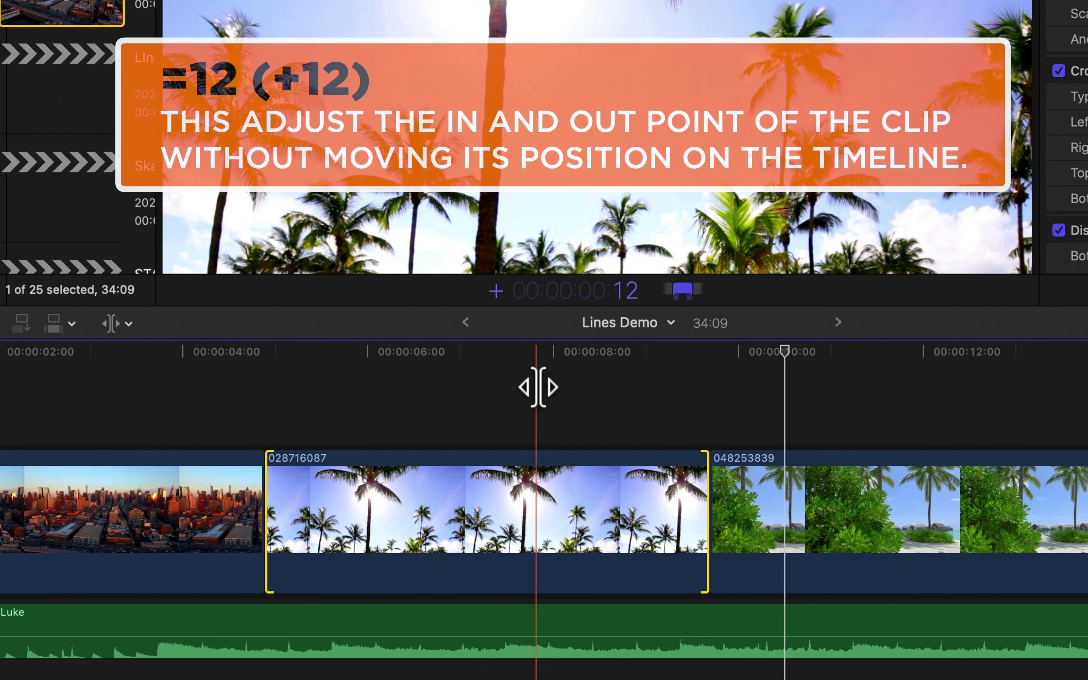
key(Return)
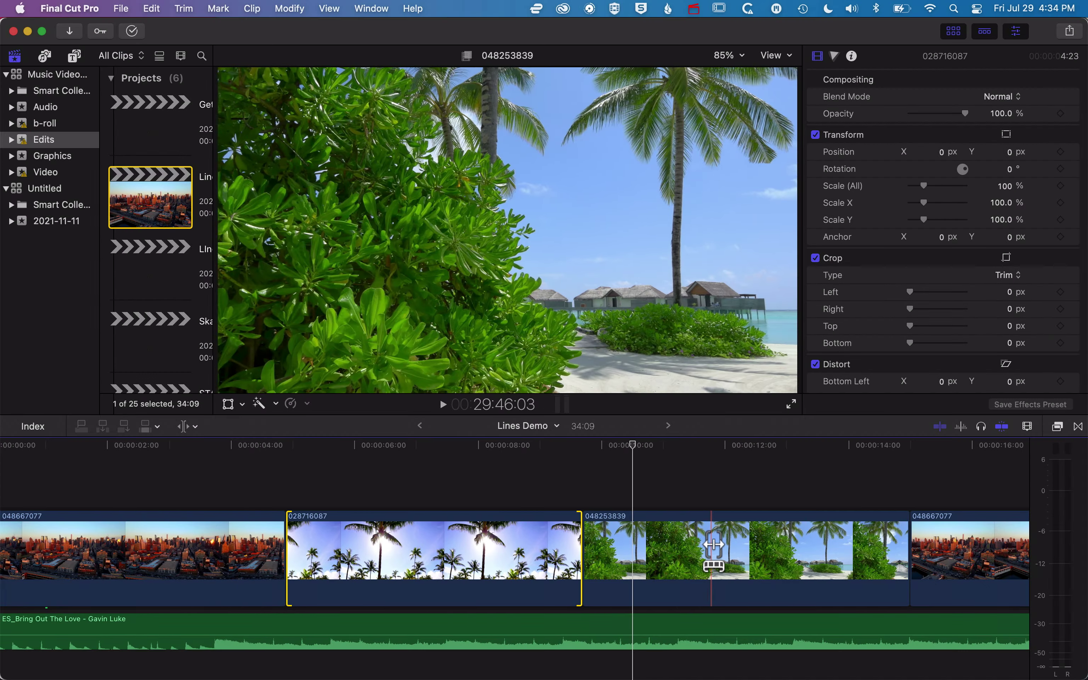
Slip beach clip 048253839 one frame forward, then one frame back
click(907, 508)
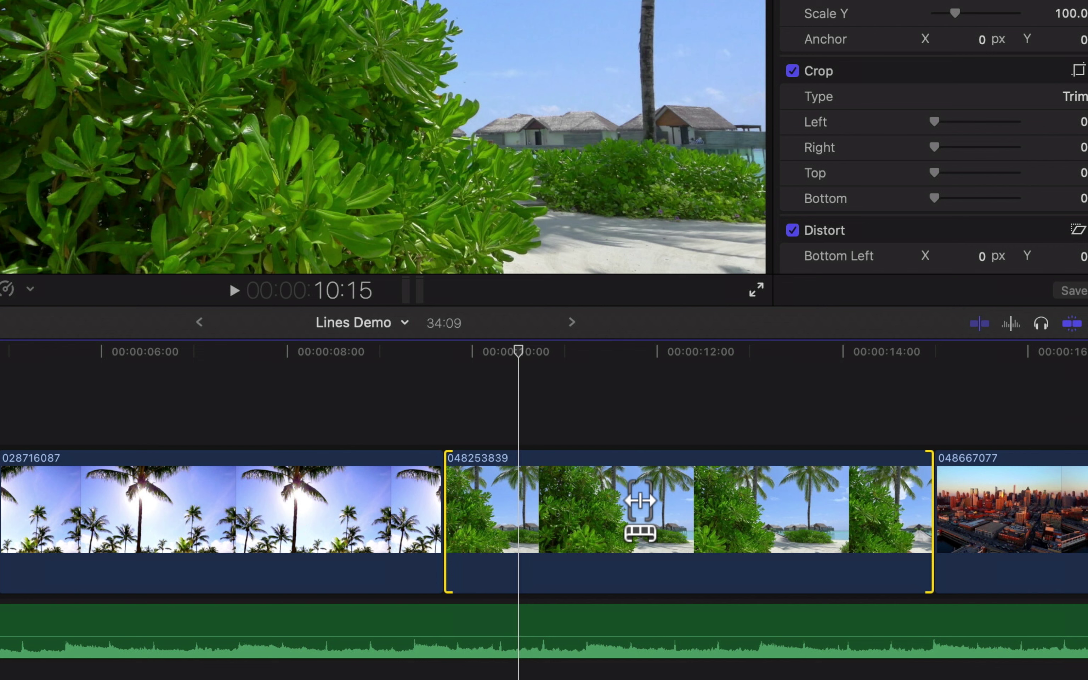
key(equal)
text(1)
key(Return)
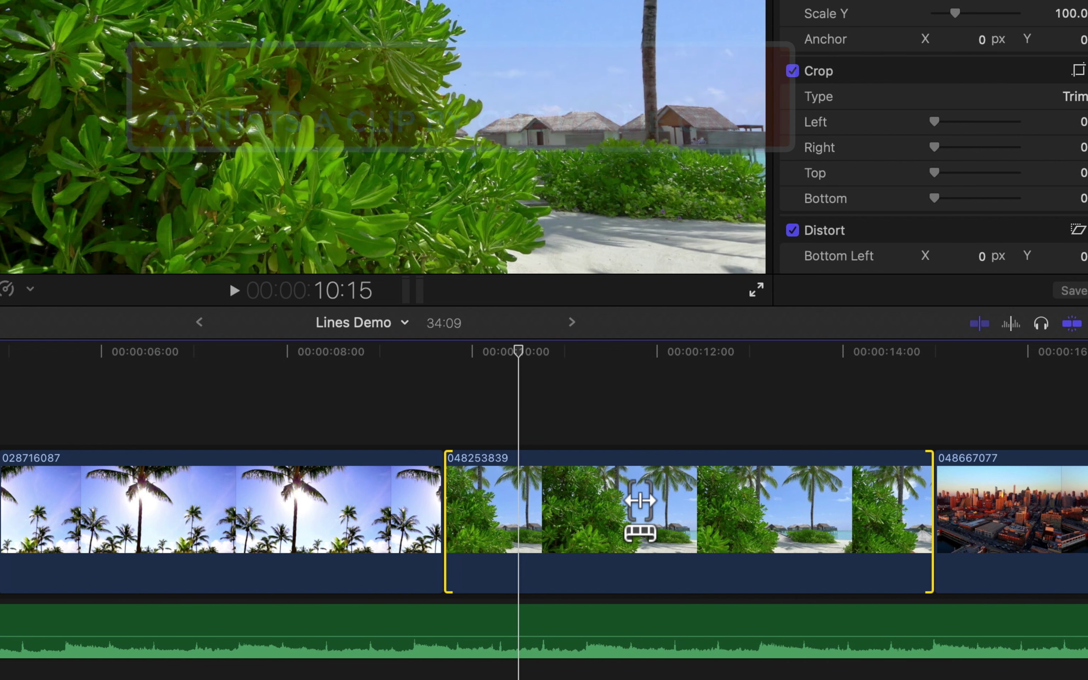
key(minus)
text(1)
key(Return)
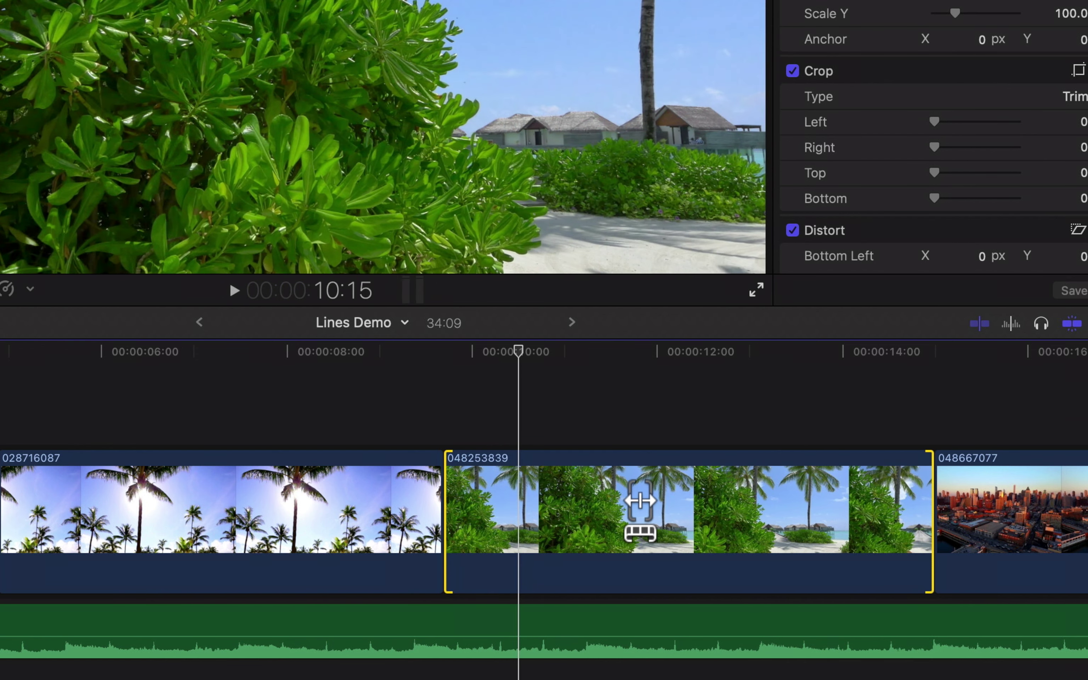
Slip the beach clip 5 frames back, then 16 frames forward
key(minus)
text(5)
key(Return)
key(equal)
text(16)
key(Return)
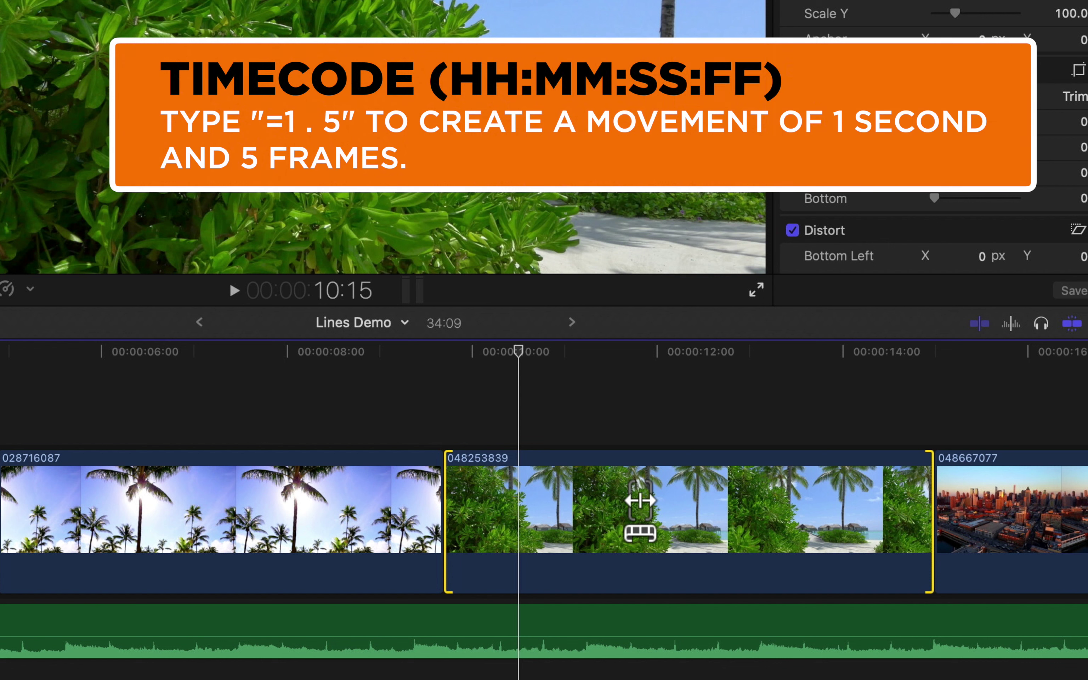
Slip the beach clip forward 1 second 5 frames (1.5), then back one minute (1..)
key(equal)
text(1.5)
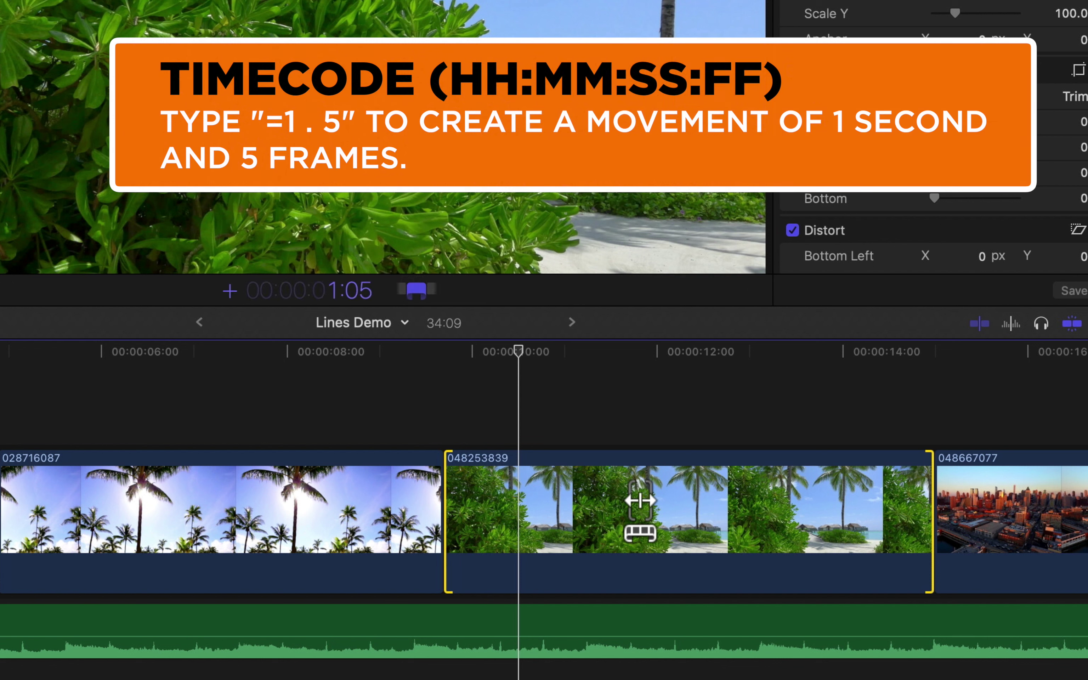
key(Return)
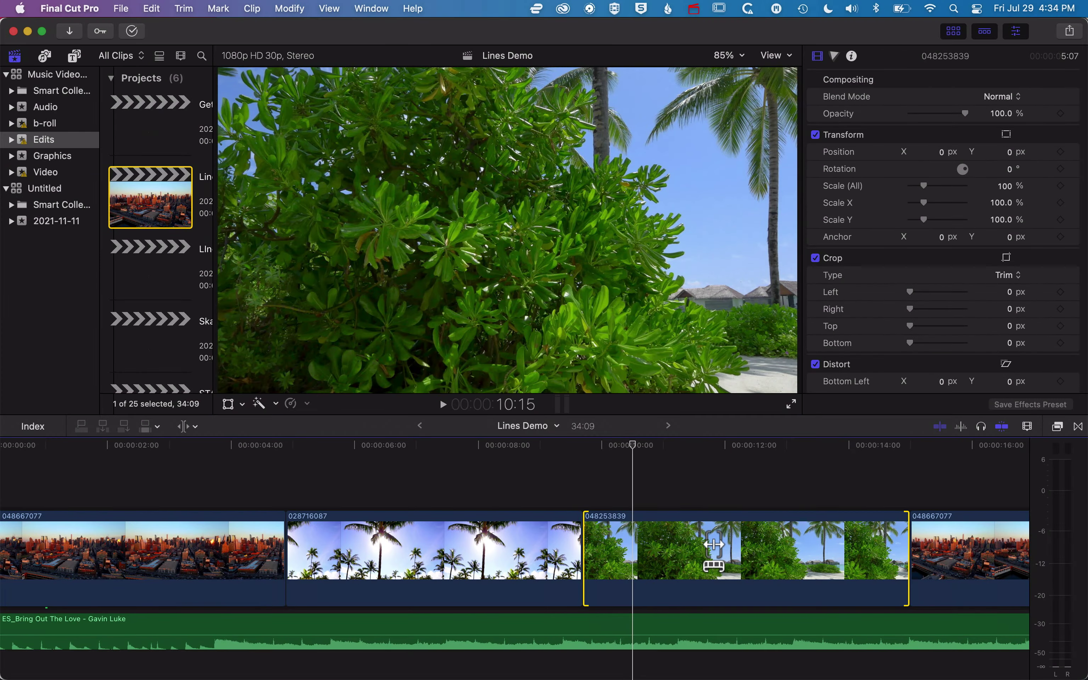
key(minus)
text(1..)
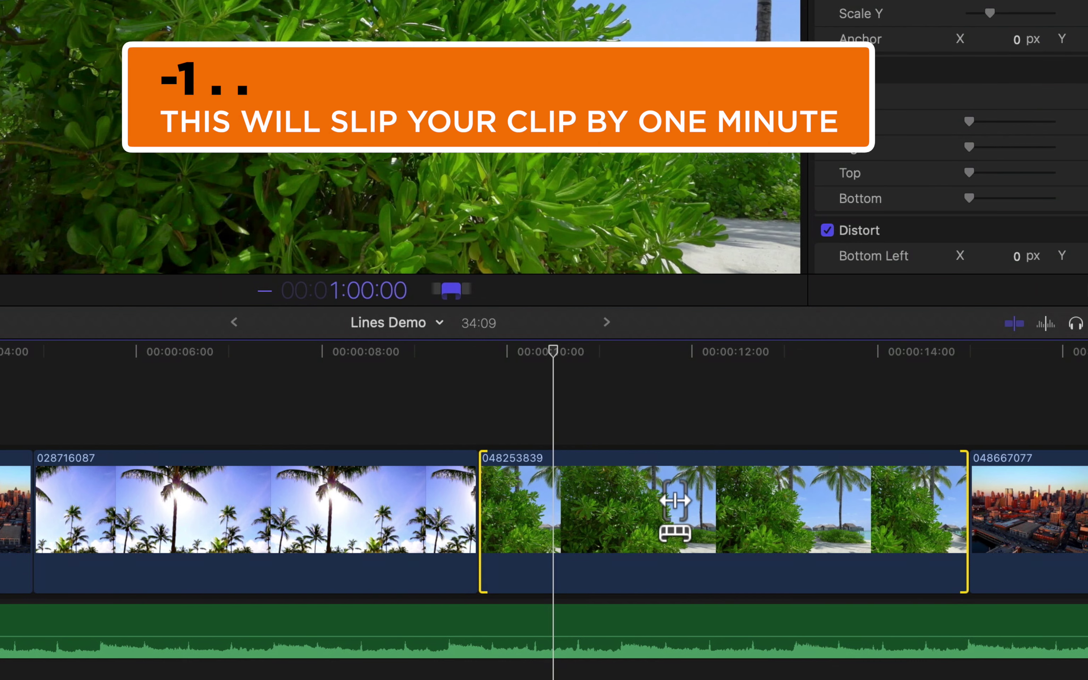
key(Return)
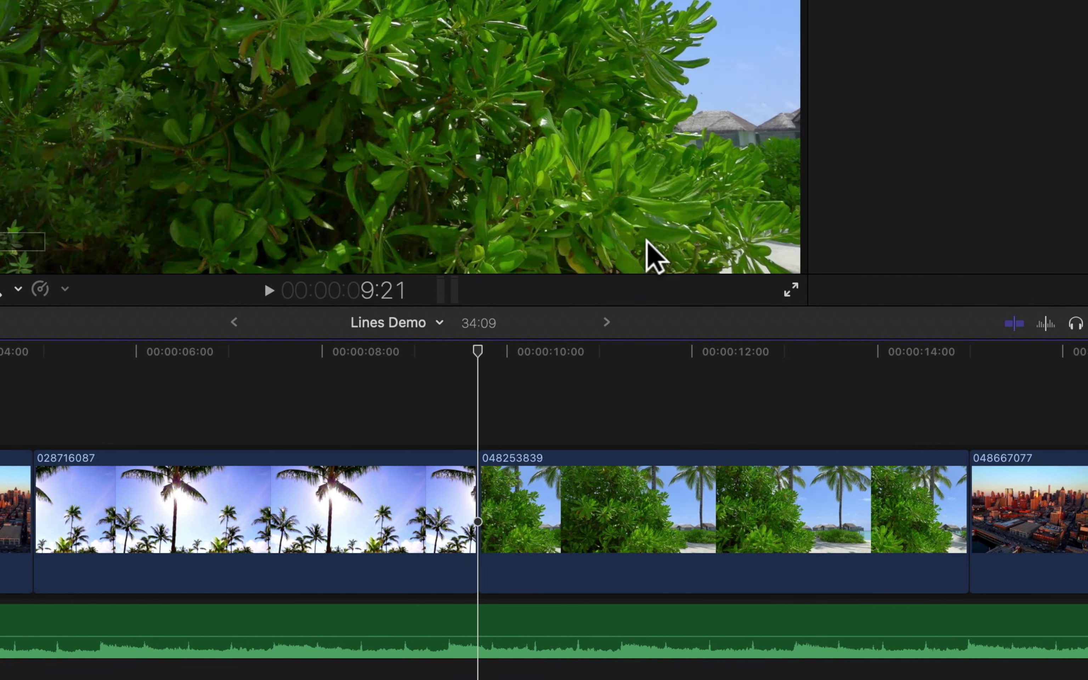
Slip the beach clip back another 25 frames
click(673, 506)
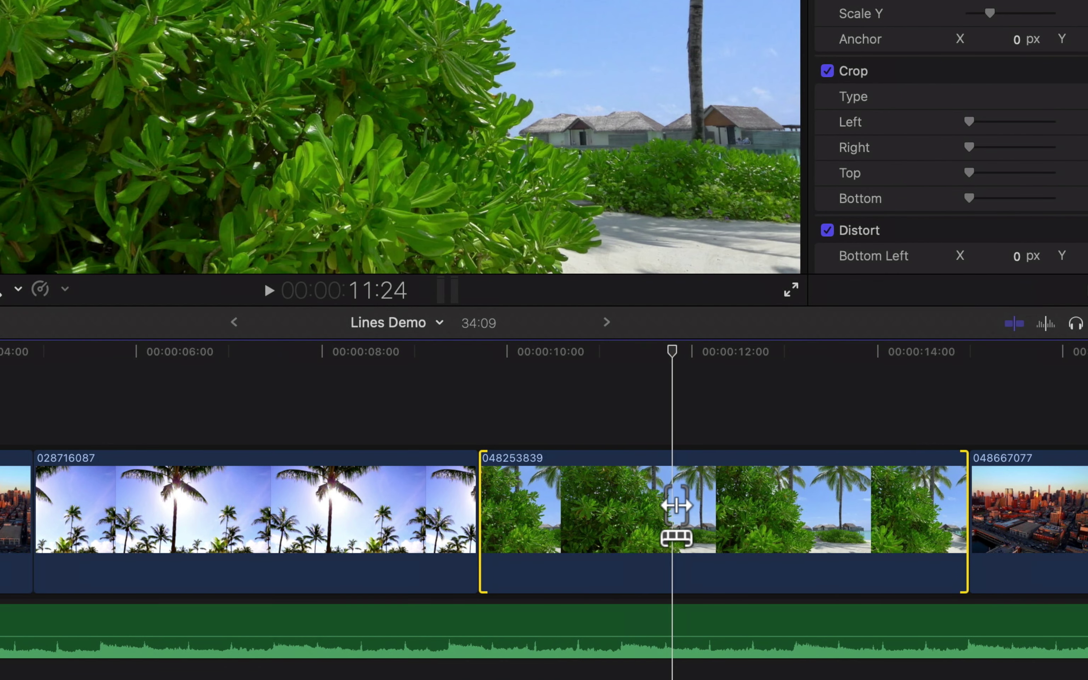
text(-25)
key(Return)
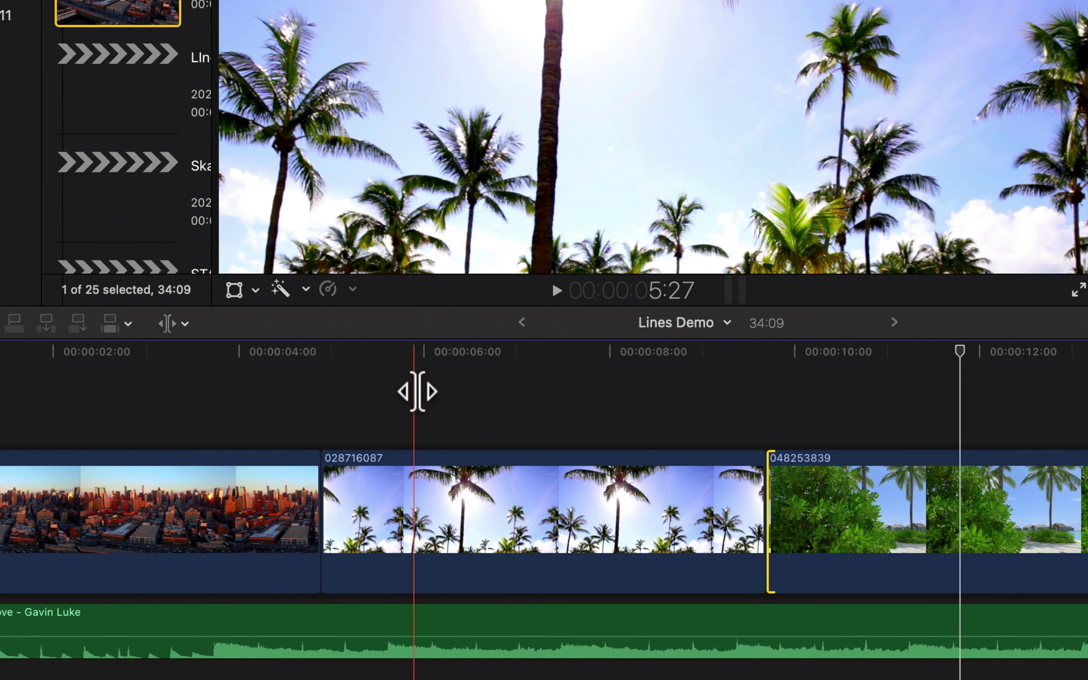
Roll the city–palm edit point 5 frames later, then one more frame later
click(322, 490)
text(+5)
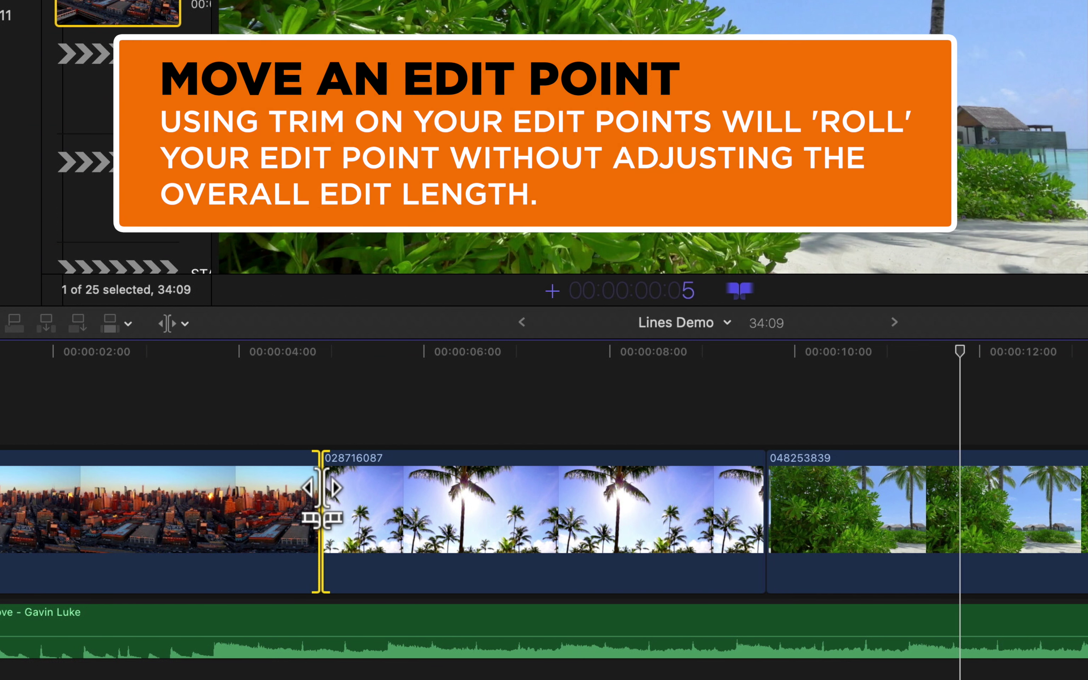
key(Return)
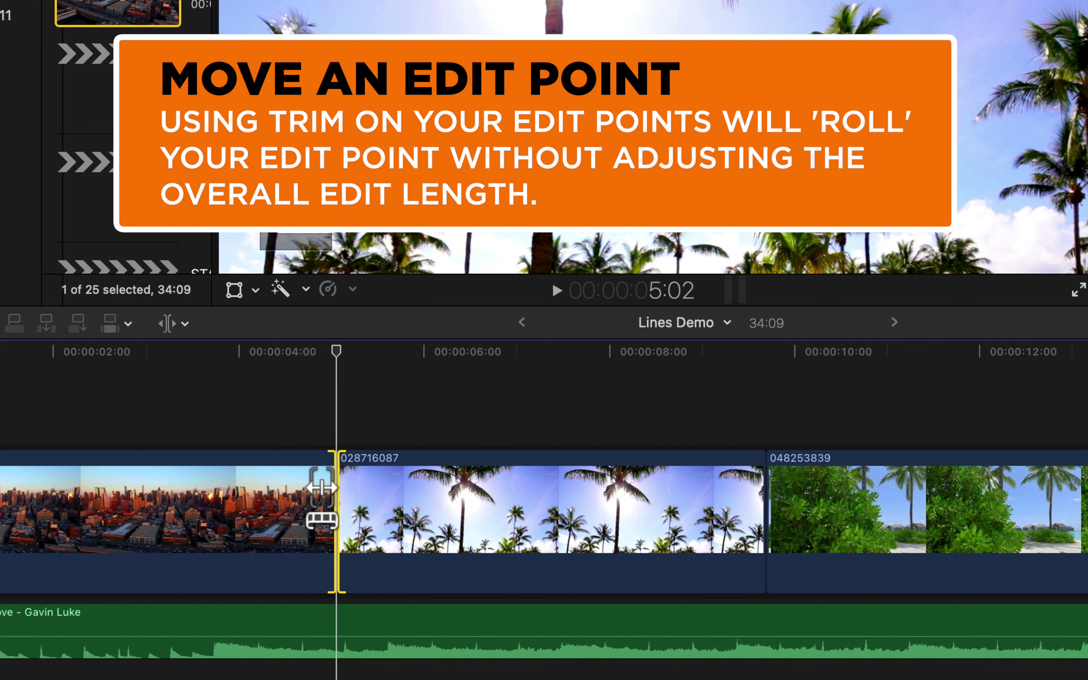
text(+1)
key(Return)
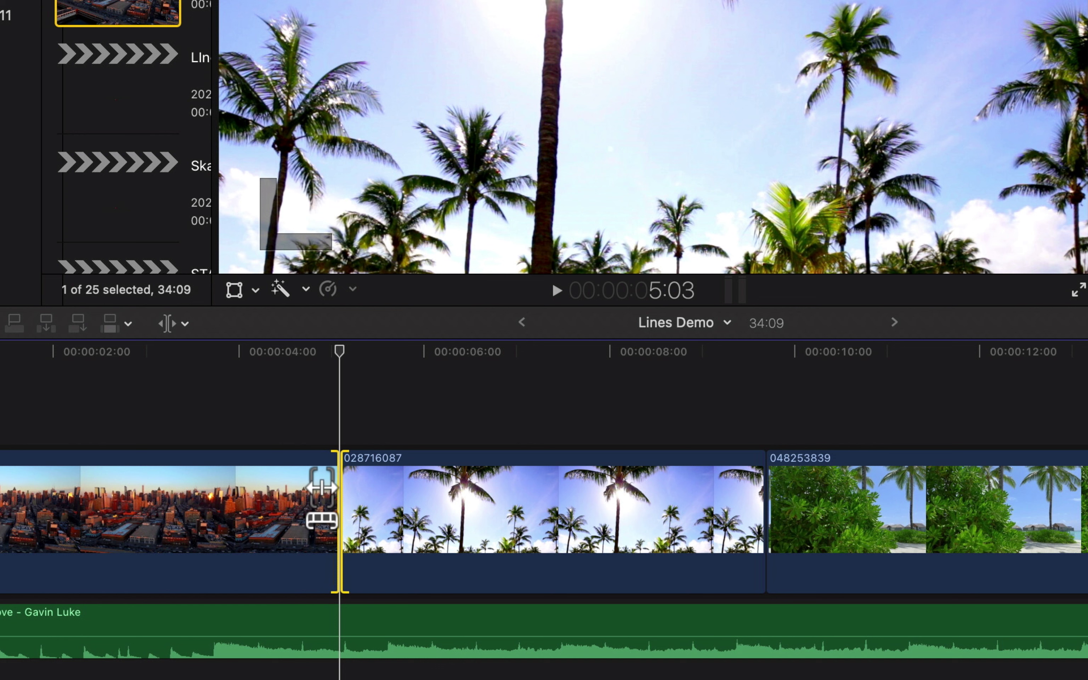
Roll the edit point 15 frames earlier, then 1 second 5 frames later
text(-15)
key(Return)
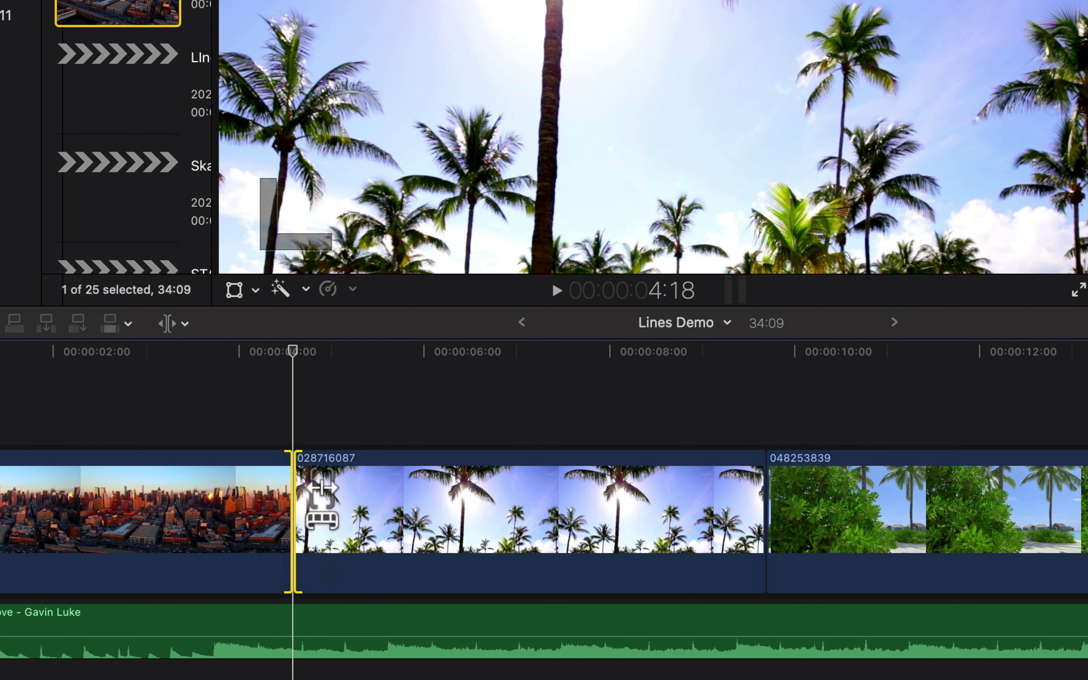
text(+105)
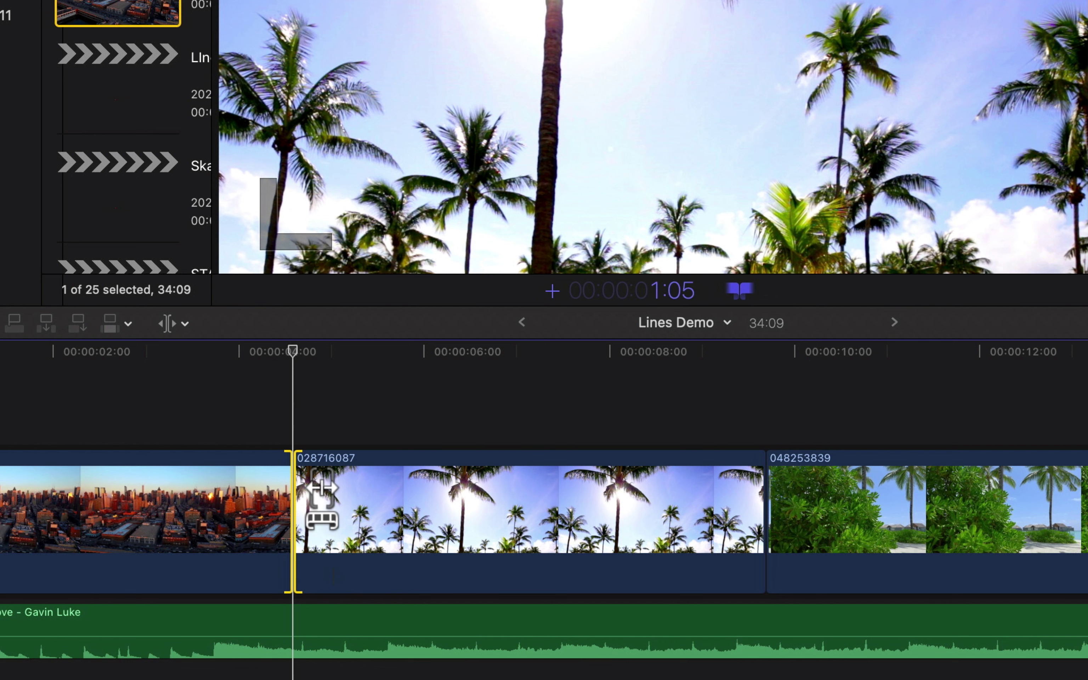
key(Return)
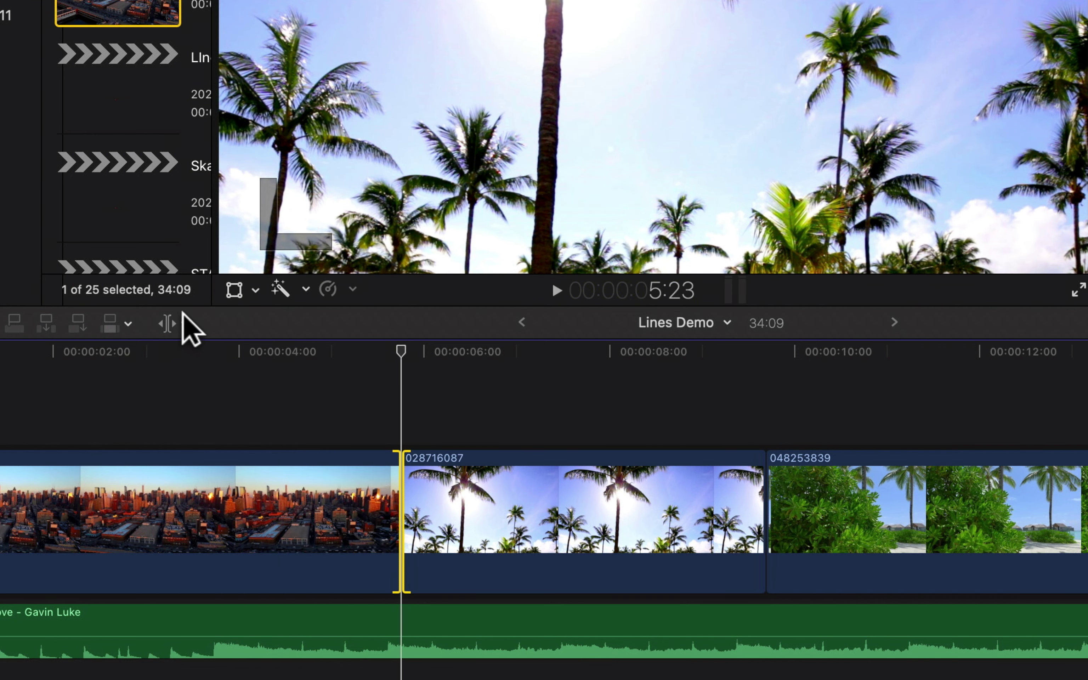
click(185, 323)
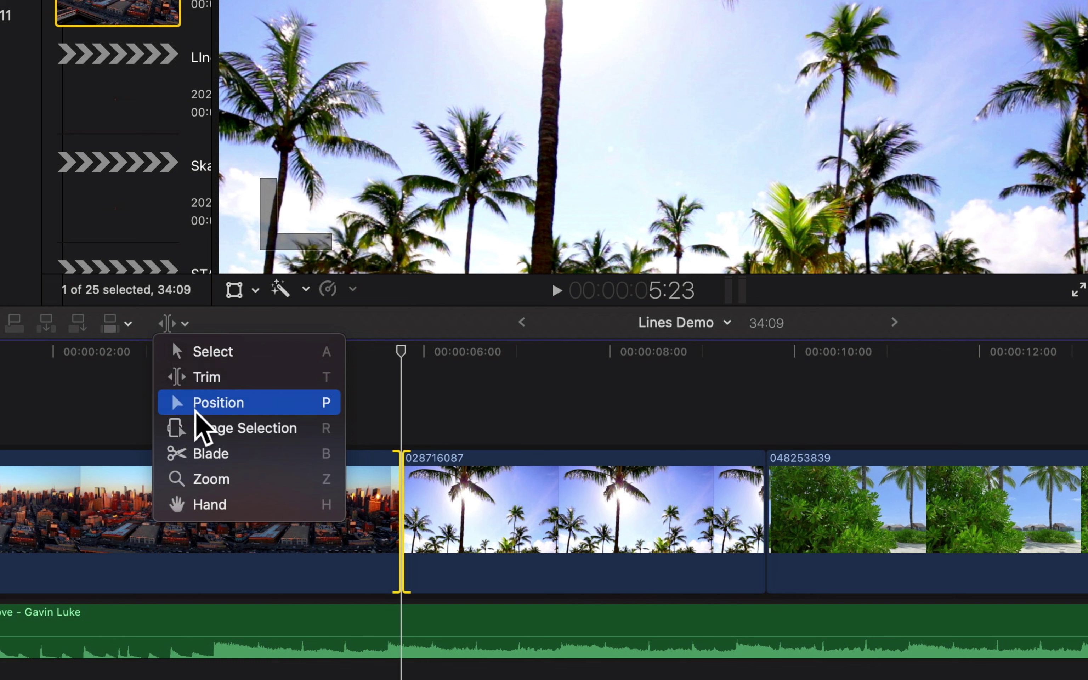
click(202, 403)
click(580, 522)
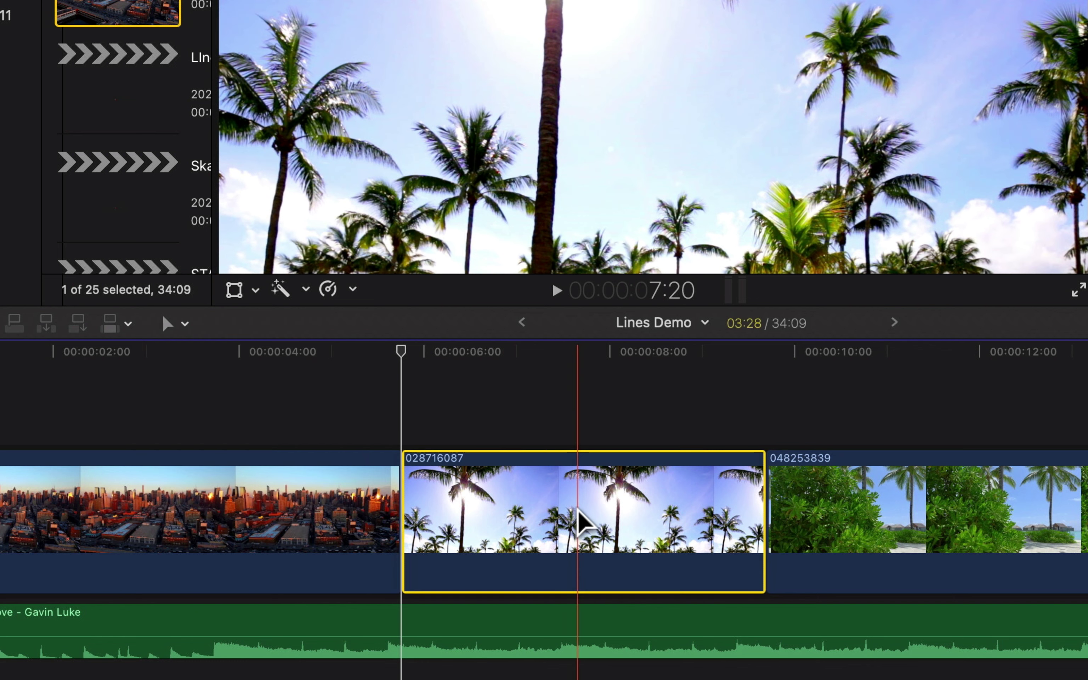
text(+5)
key(Return)
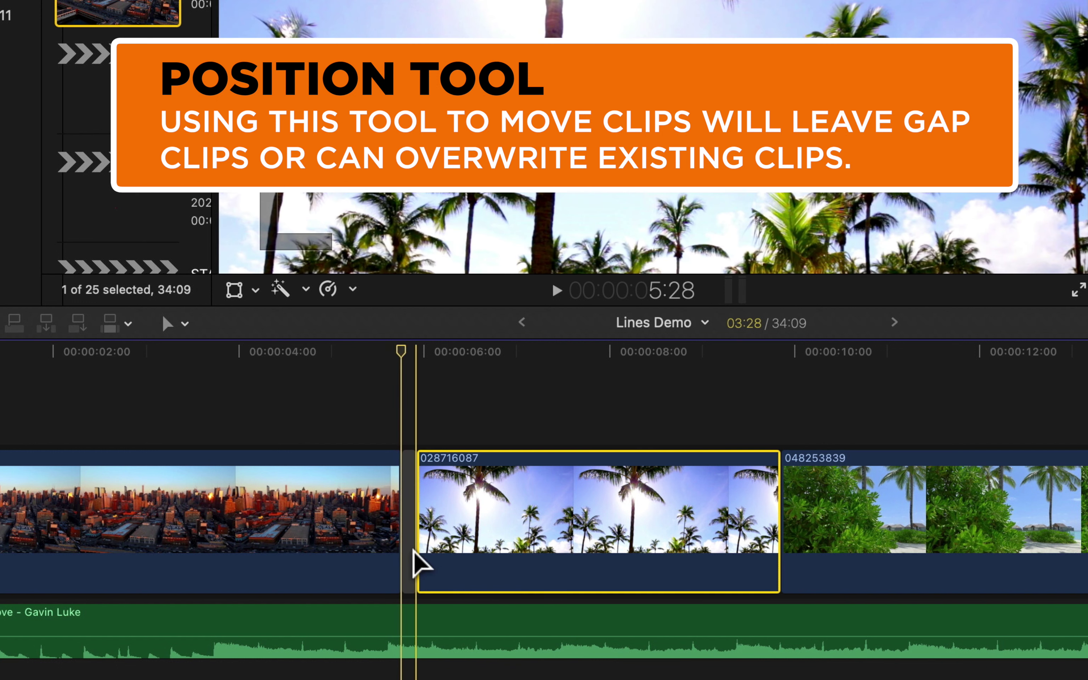
click(409, 510)
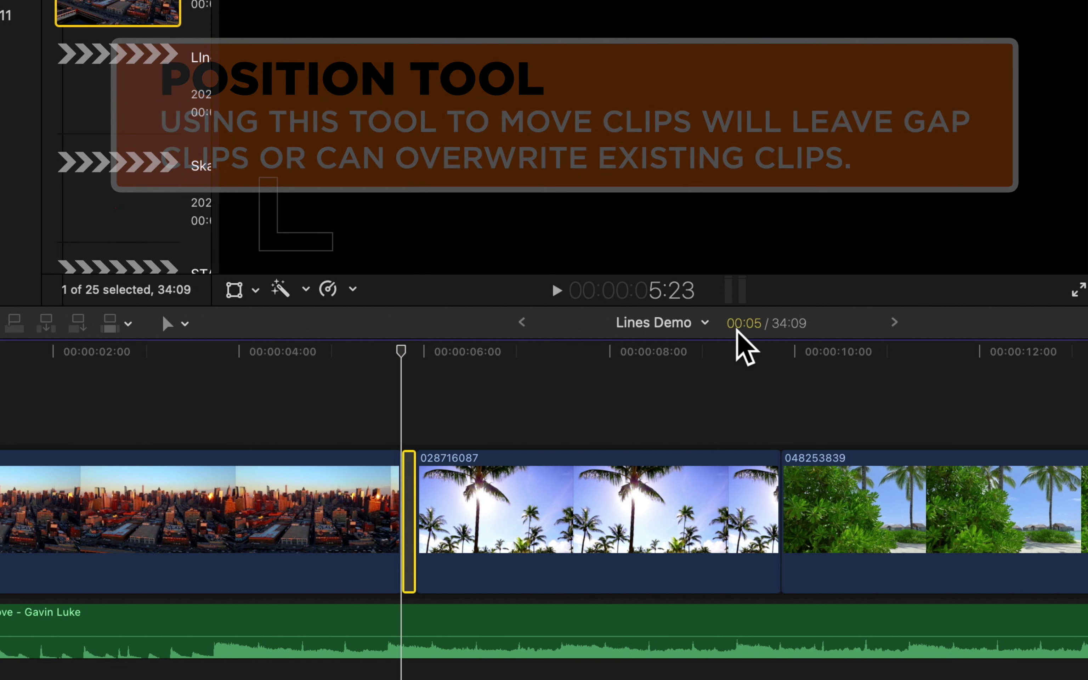
Delete the 5-frame gap and move the palm, beach and city clips 1:15 later
key(Delete)
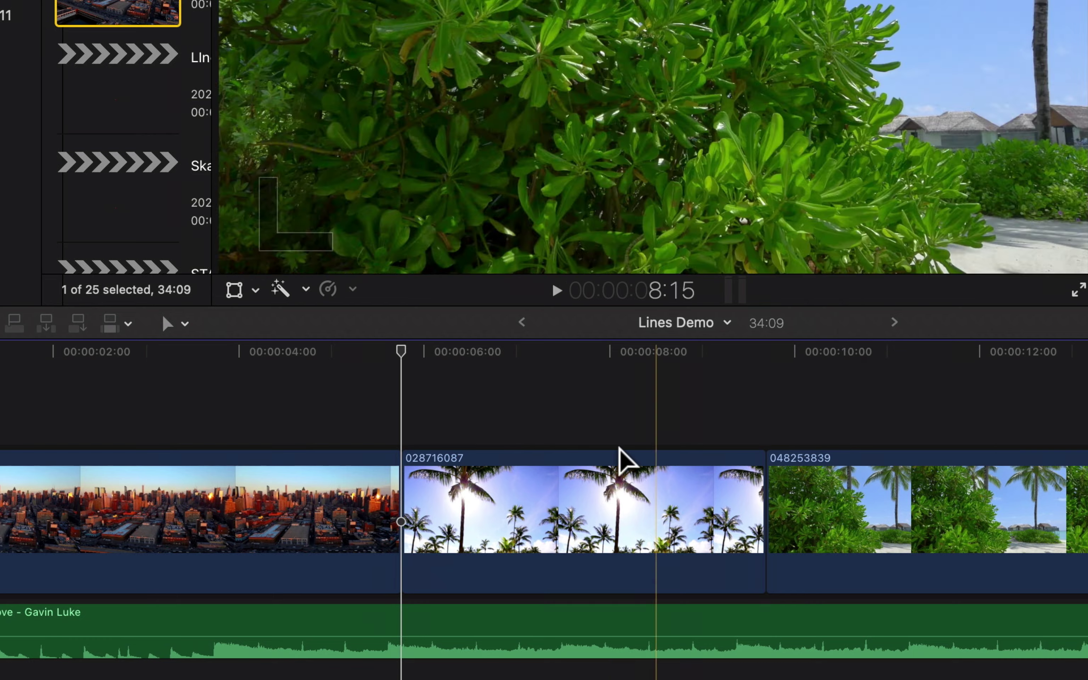
click(607, 517)
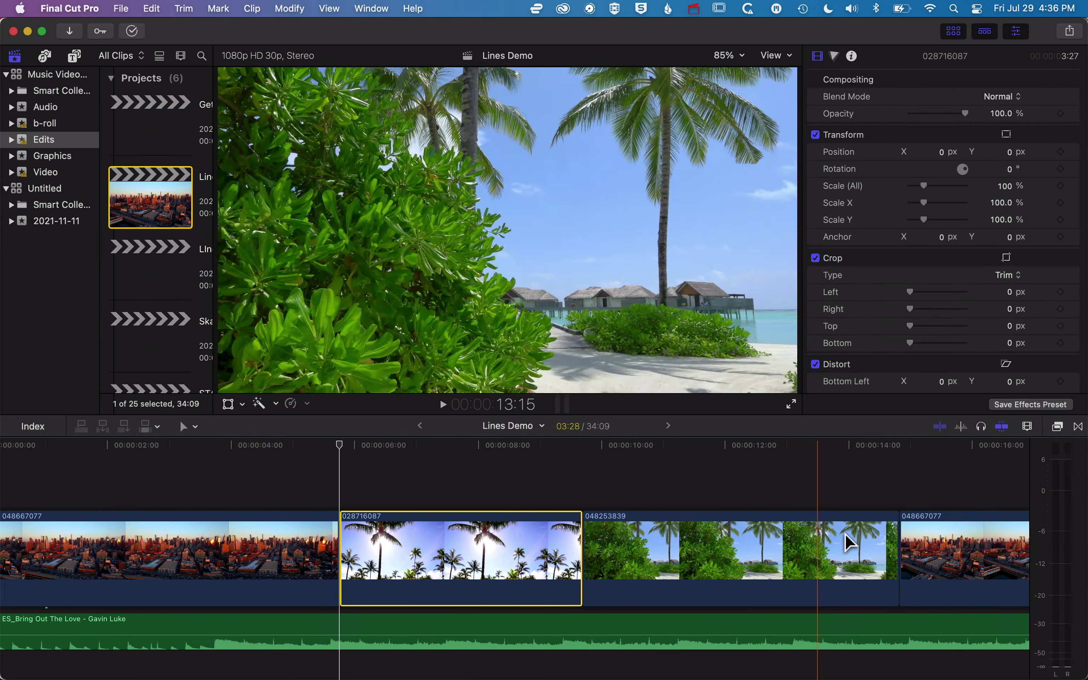
shift+click(935, 559)
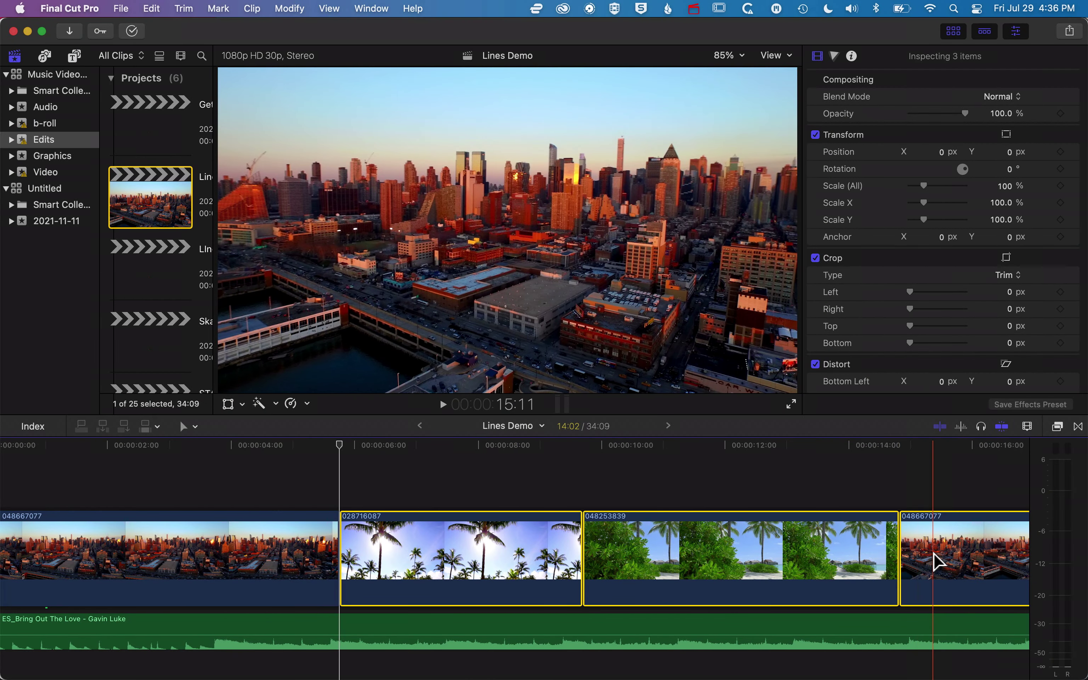
key(plus)
text(1.15.)
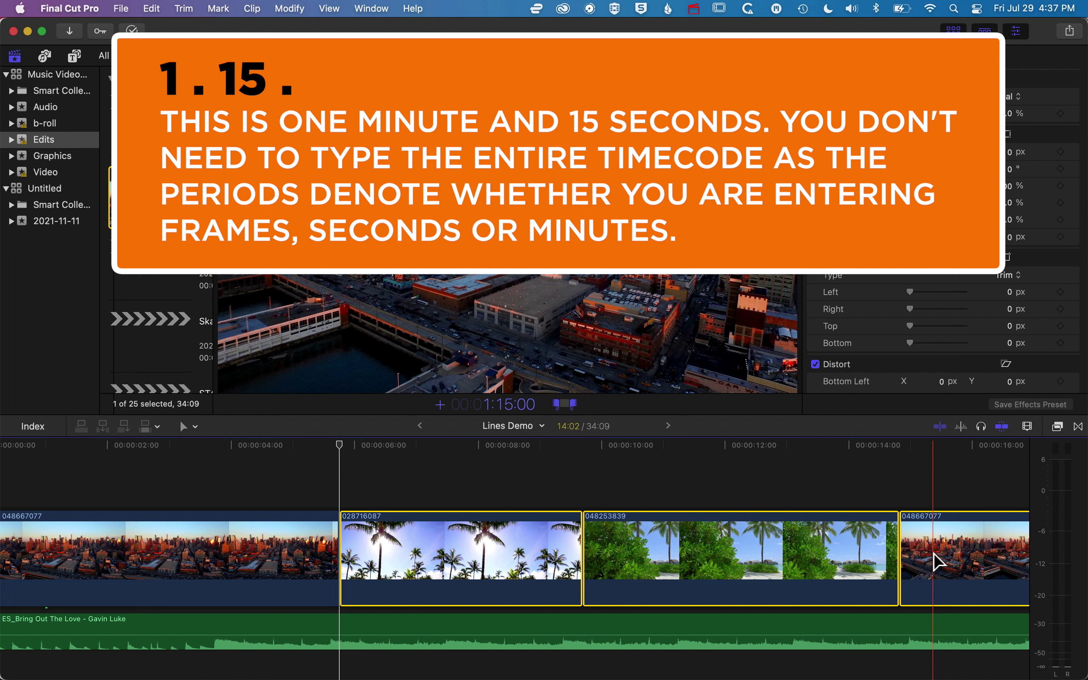
key(Return)
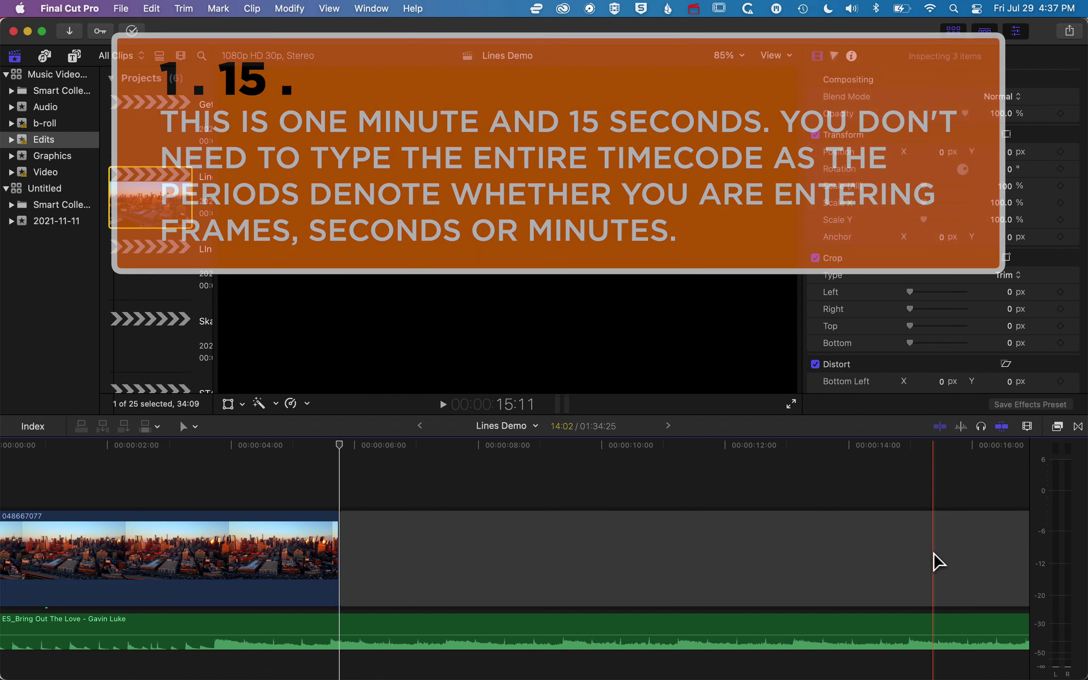
Drag the three moved clips back into the first gap after the opening clip
key(shift+z)
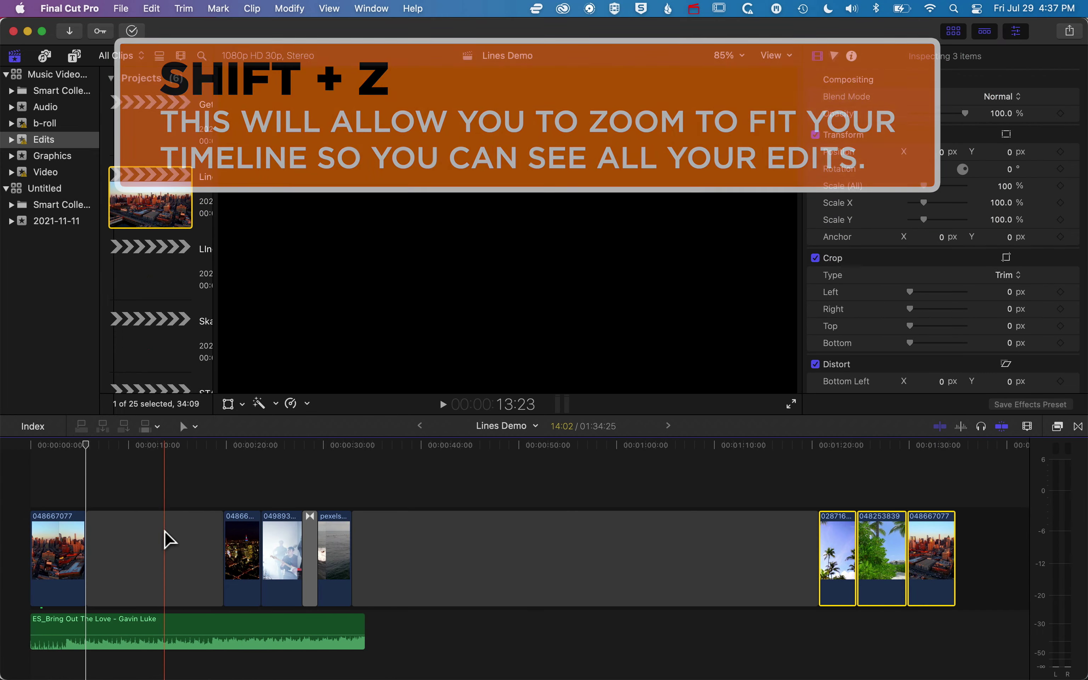
click(166, 539)
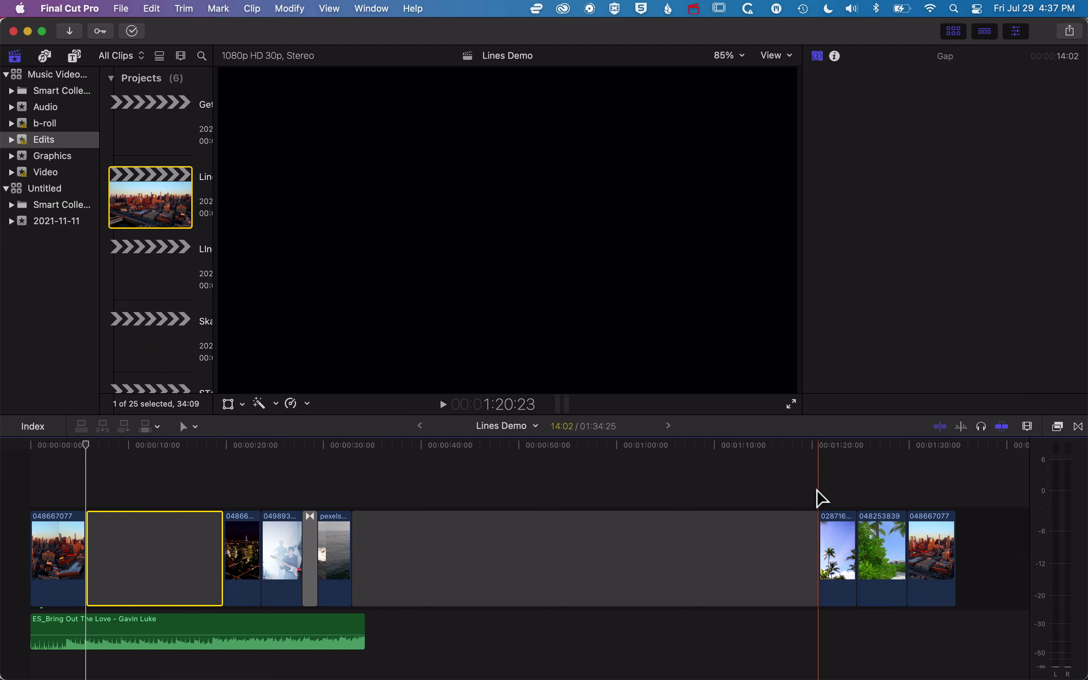
click(801, 602)
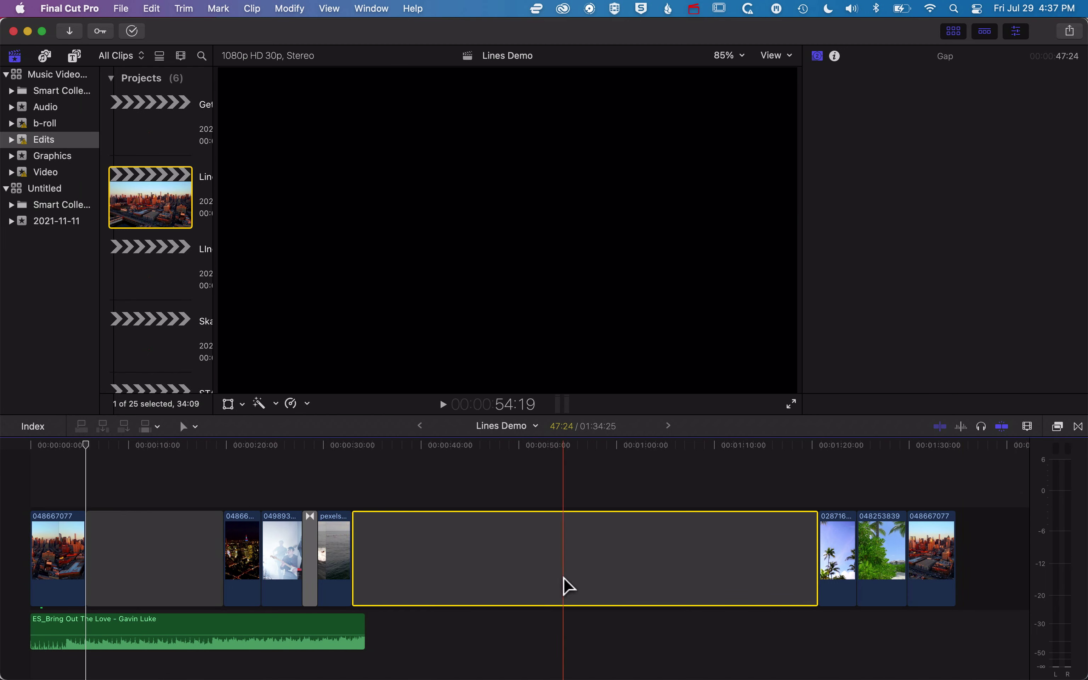
click(177, 549)
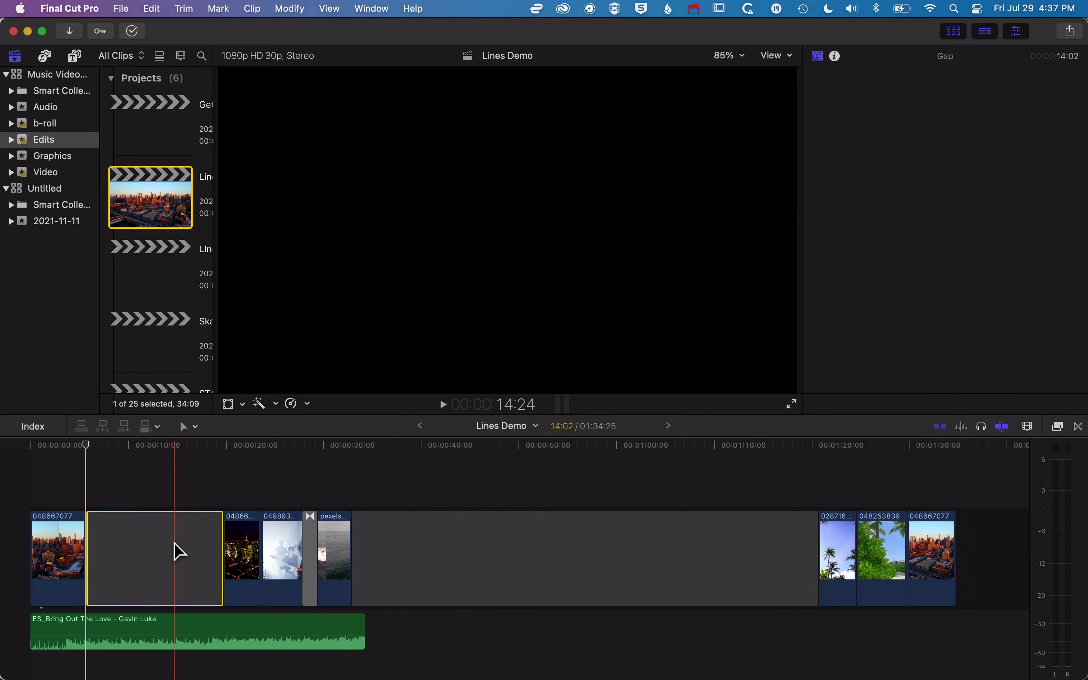
drag(830, 492, 198, 551)
Delete the leftover trailing gap, restoring the 34:09 project length
click(449, 568)
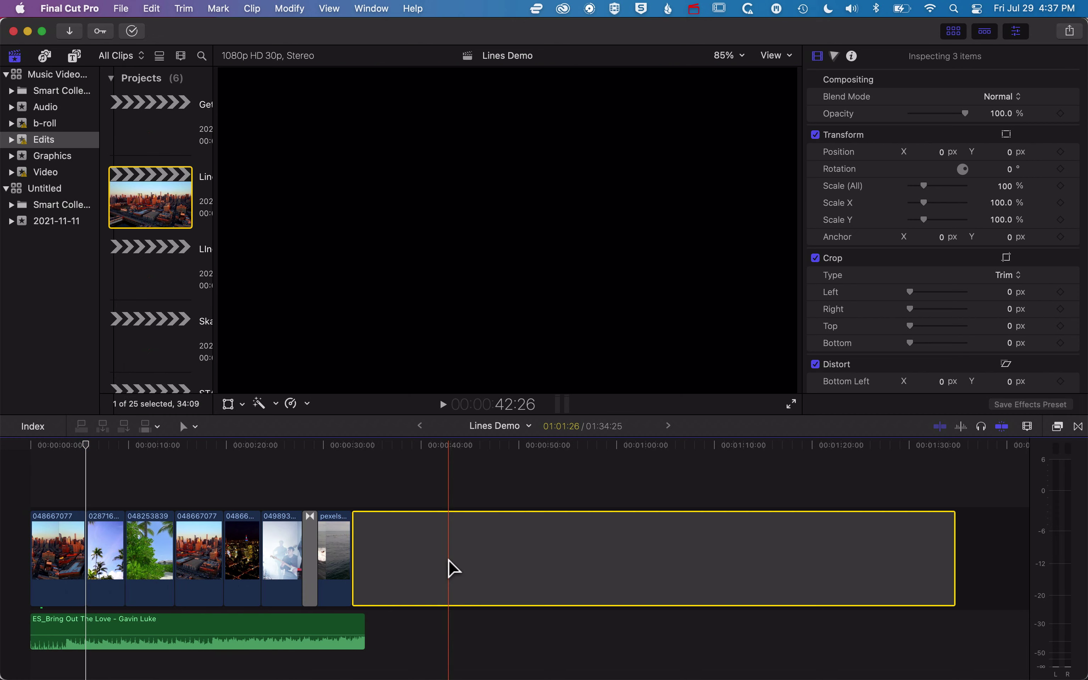
key(Delete)
key(shift+z)
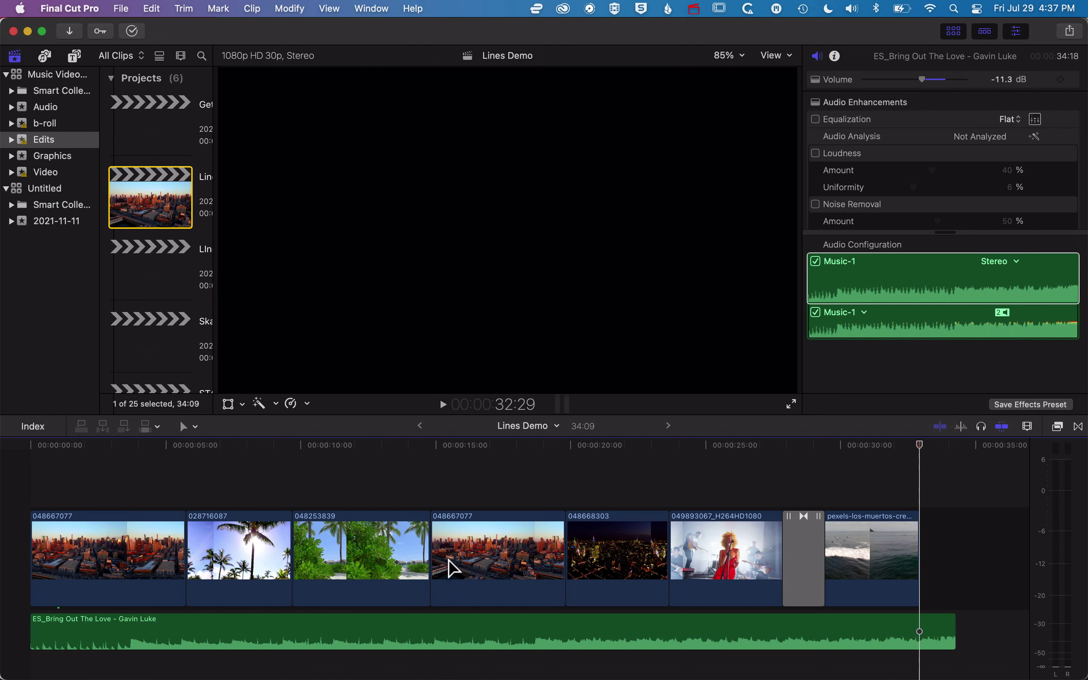
click(193, 427)
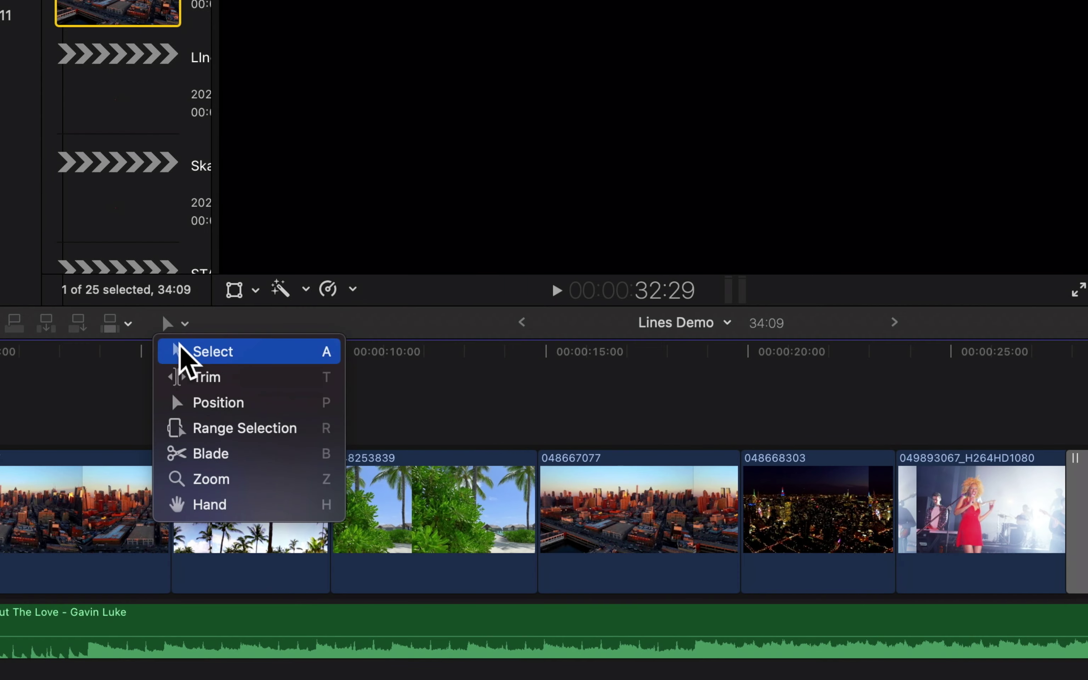
click(180, 347)
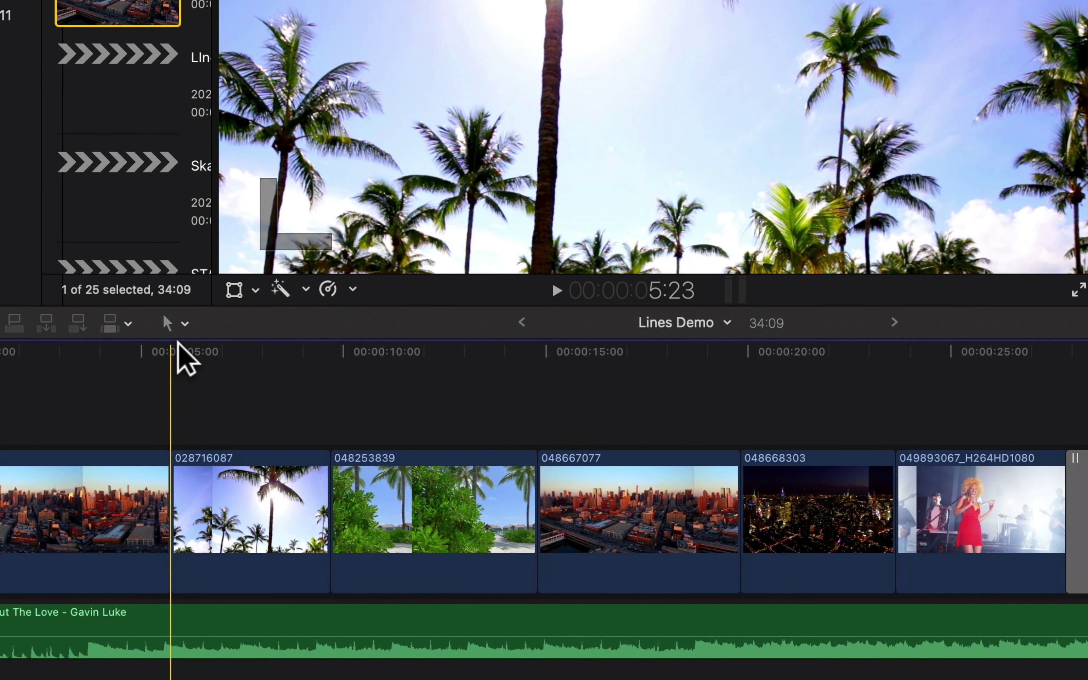
click(382, 508)
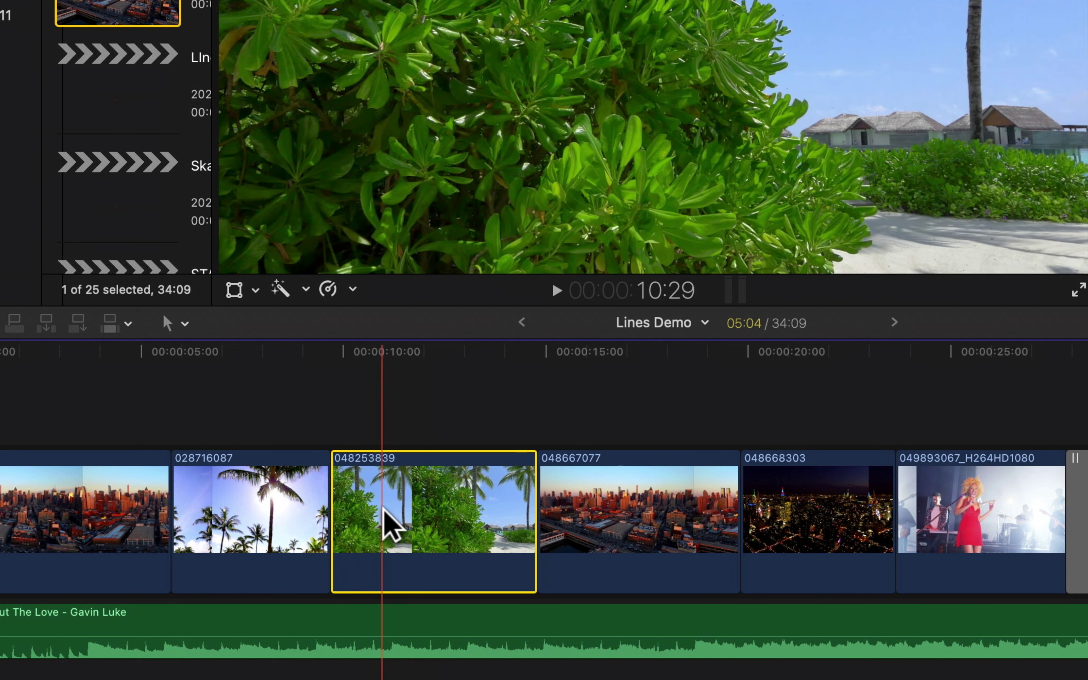
text(+15)
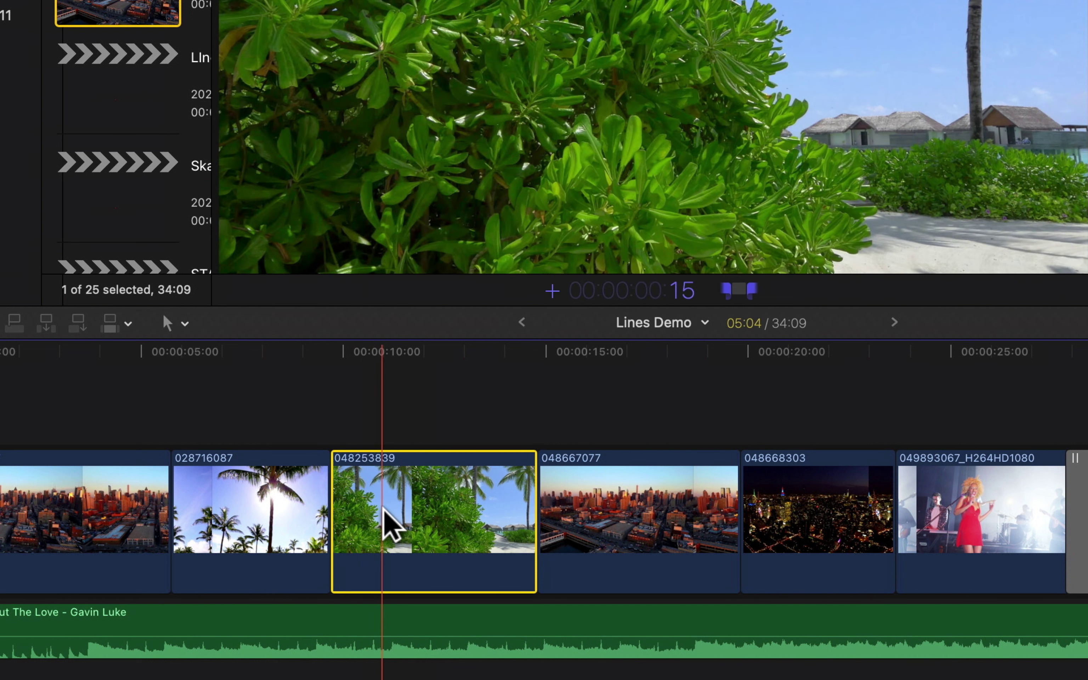
key(Return)
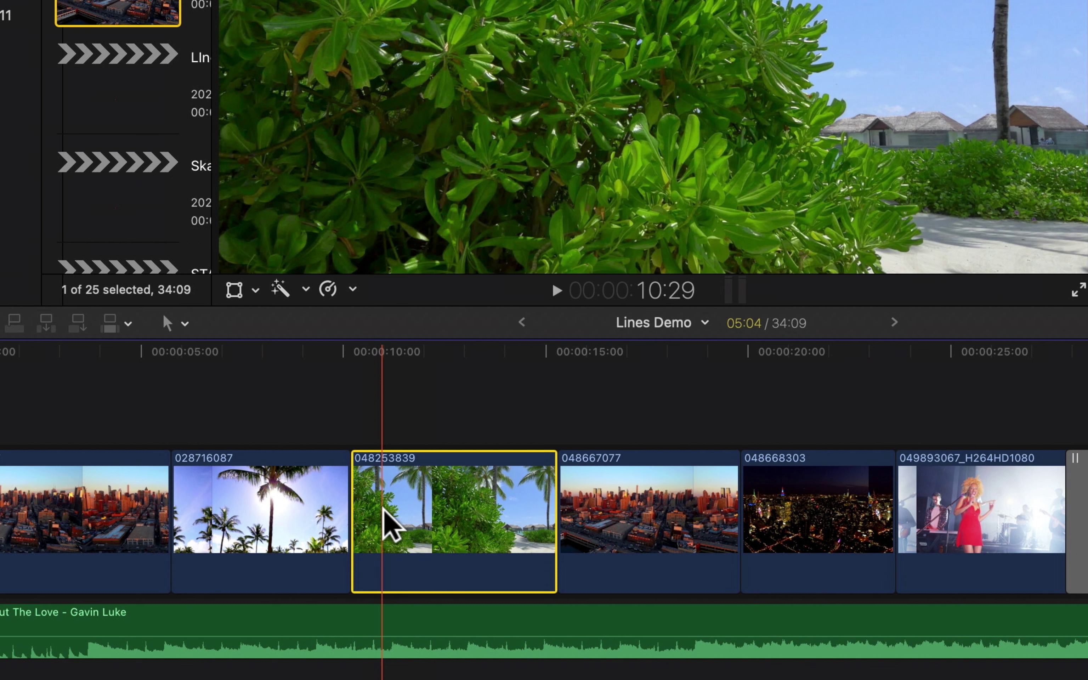
text(-15)
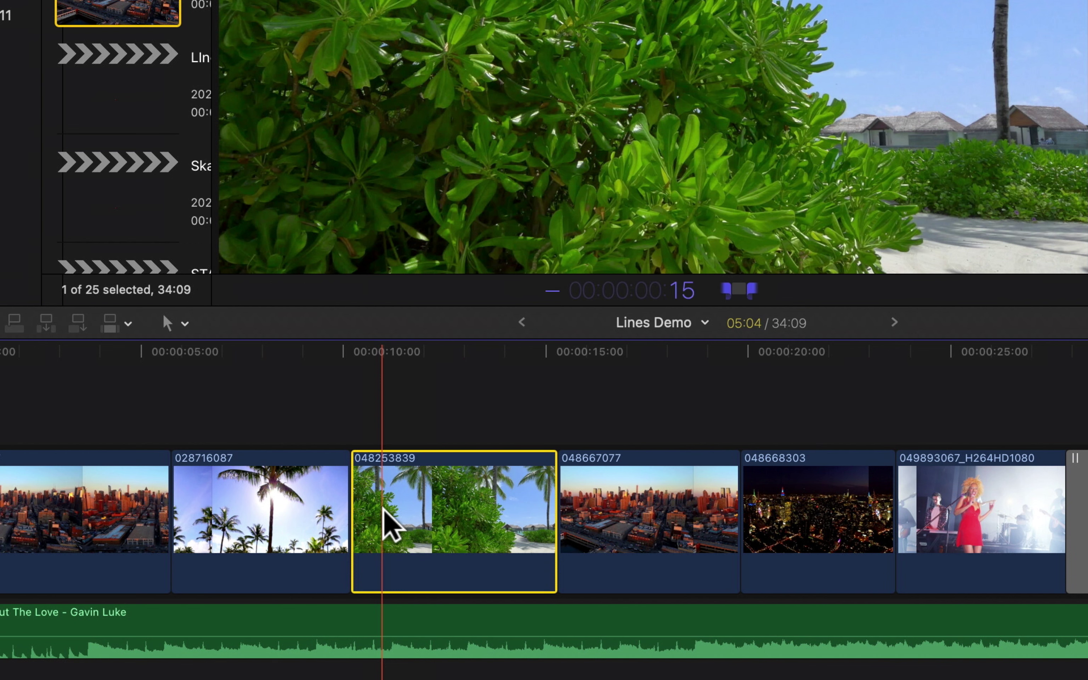
key(Return)
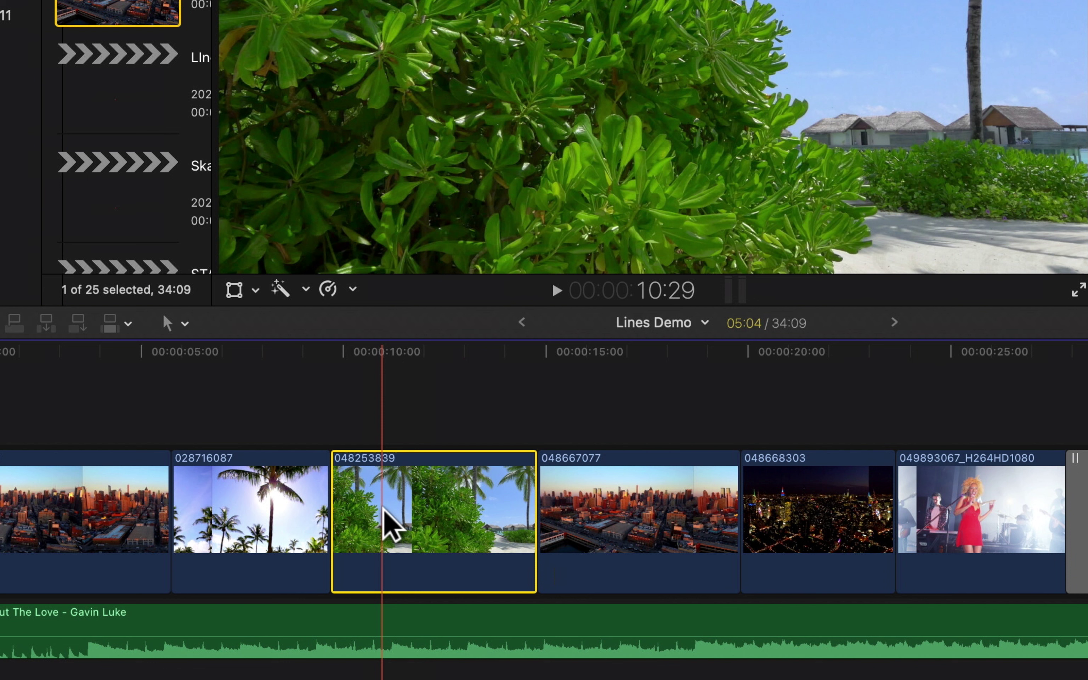